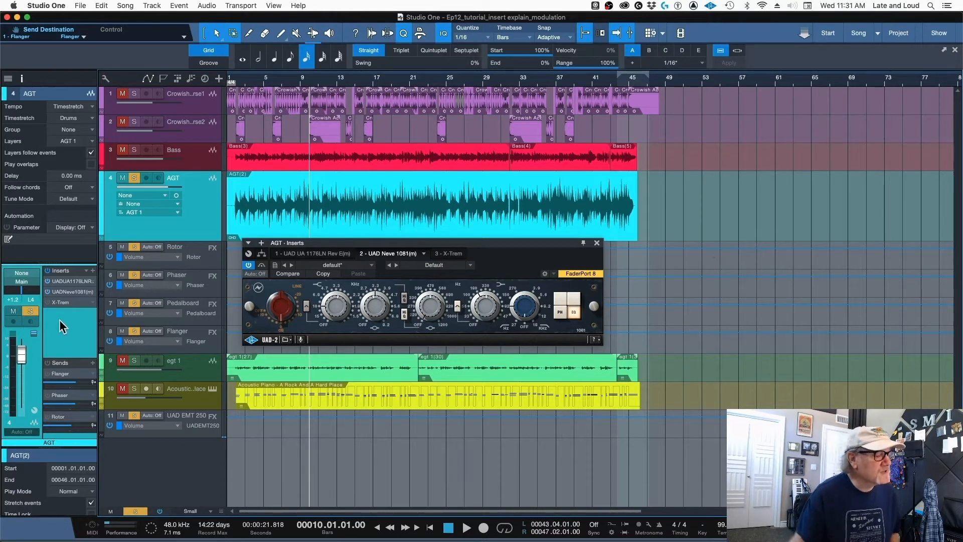
- Audition the X-Trem insert on the AGT track with the LFO speed at 1/16 D, and bypass the effect
click(449, 254)
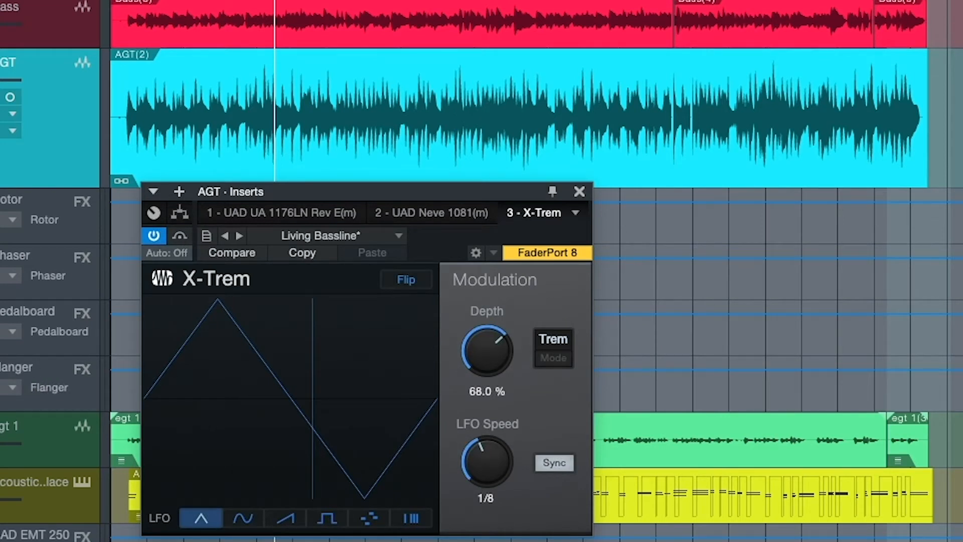
key(space)
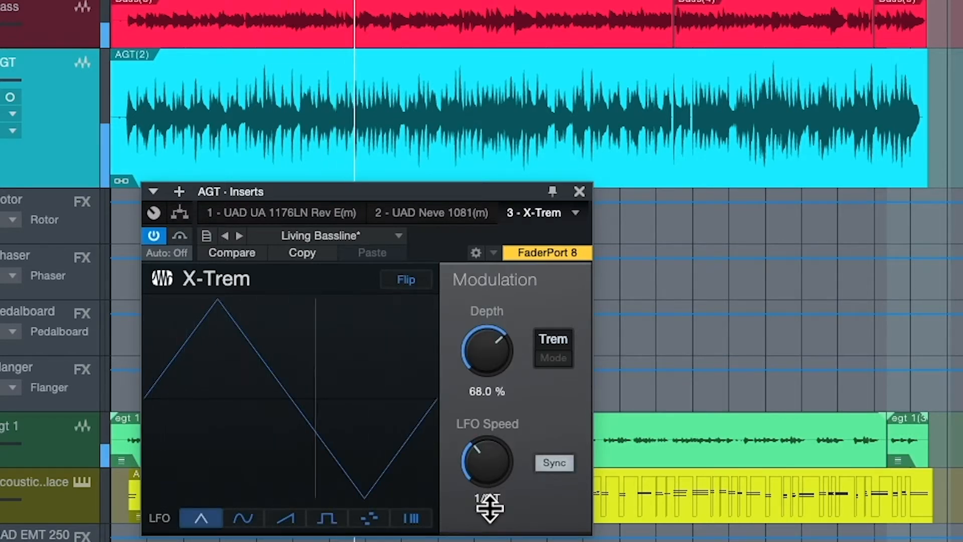
click(155, 235)
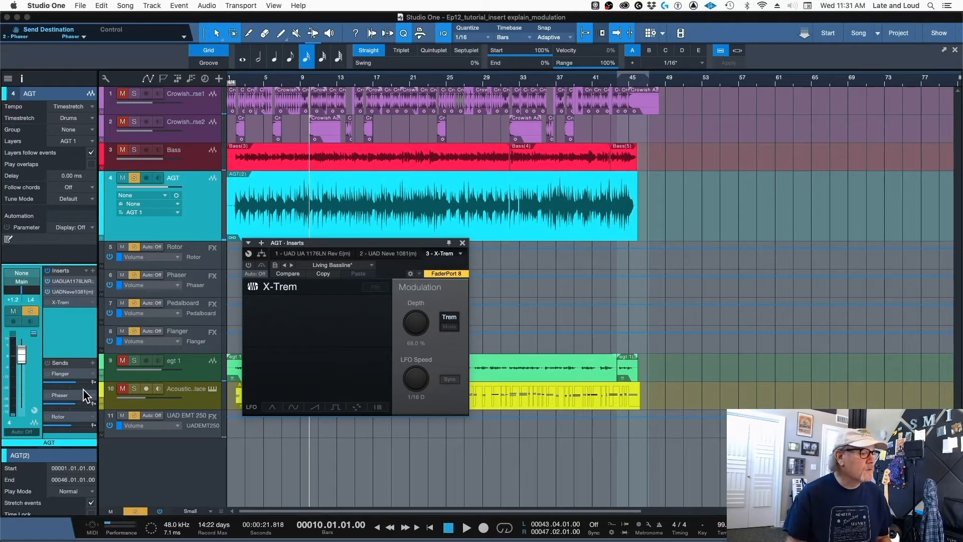
- Activate the Flanger send on the AGT track and audition the flanger's Chorus and Into Space presets
click(46, 374)
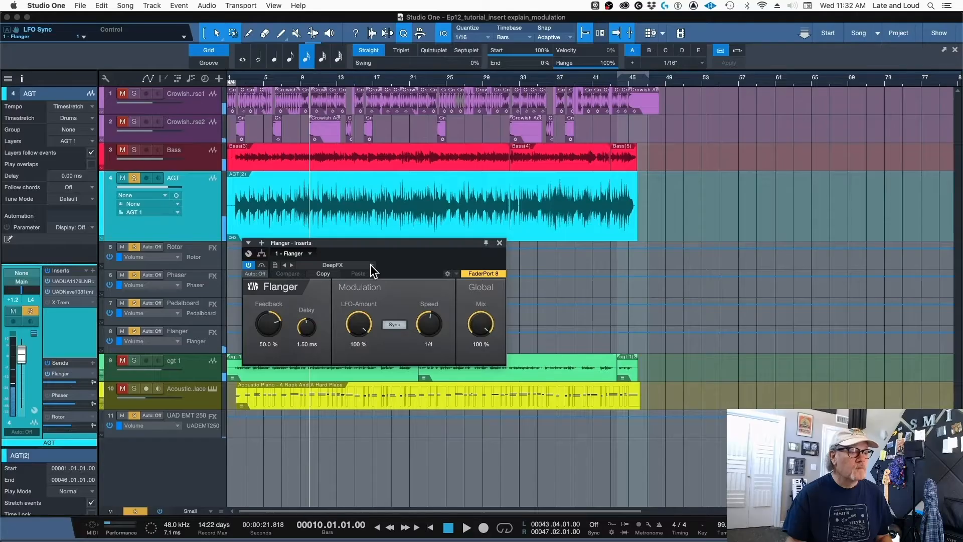
click(321, 258)
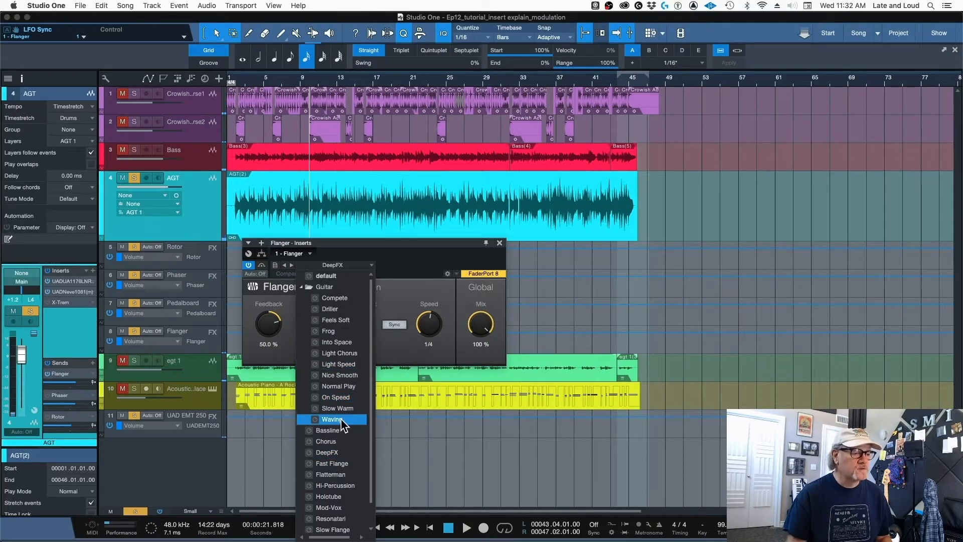
click(327, 441)
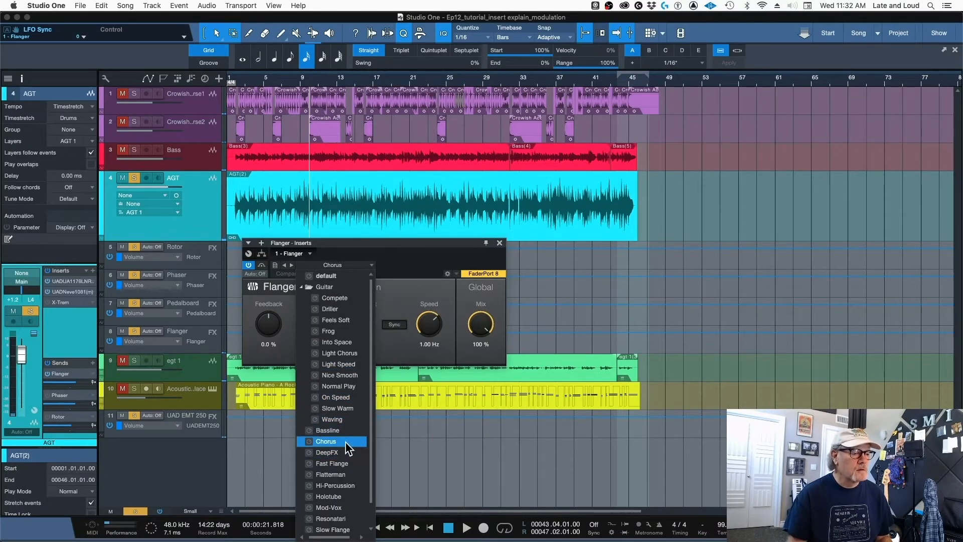
click(345, 441)
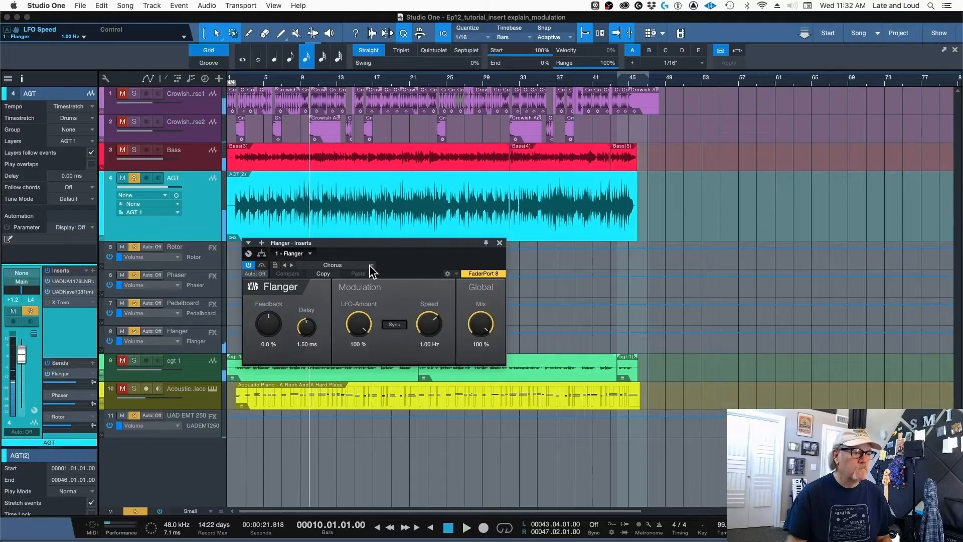
click(317, 257)
click(337, 341)
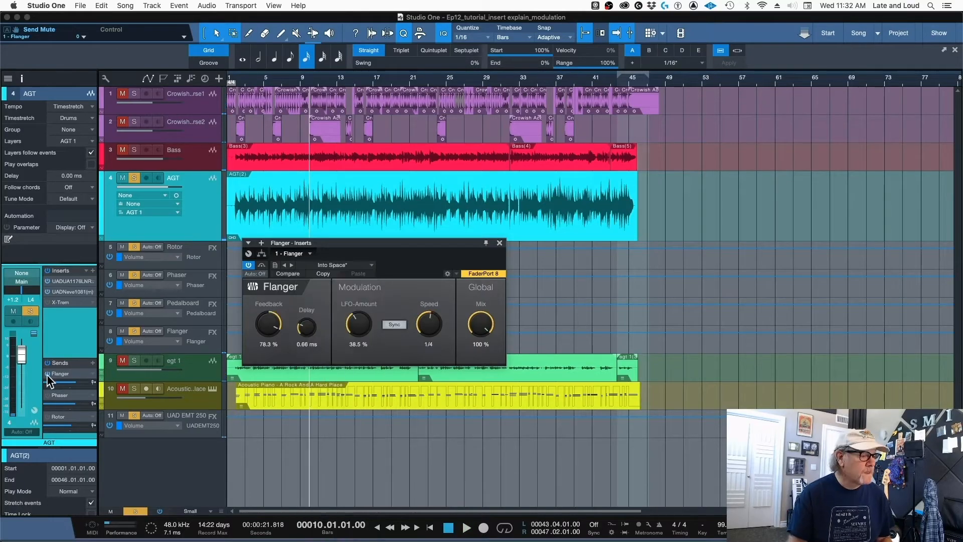
- Set the Phaser send effect's feedback to 80.0% and stereo spread to 97.5%, and switch the Phaser send off
click(71, 394)
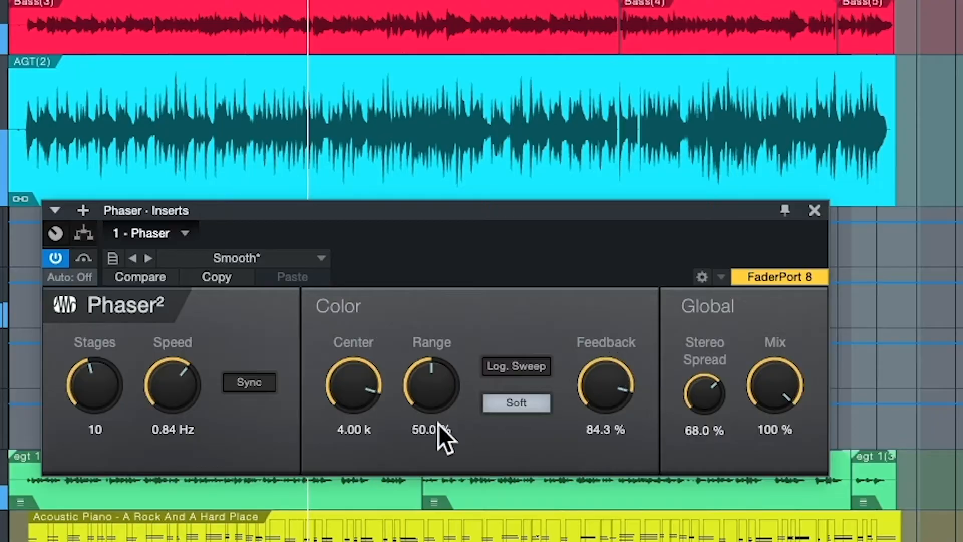
mouse_move(354, 387)
mouse_down()
mouse_move(344, 414)
mouse_move(361, 393)
mouse_up()
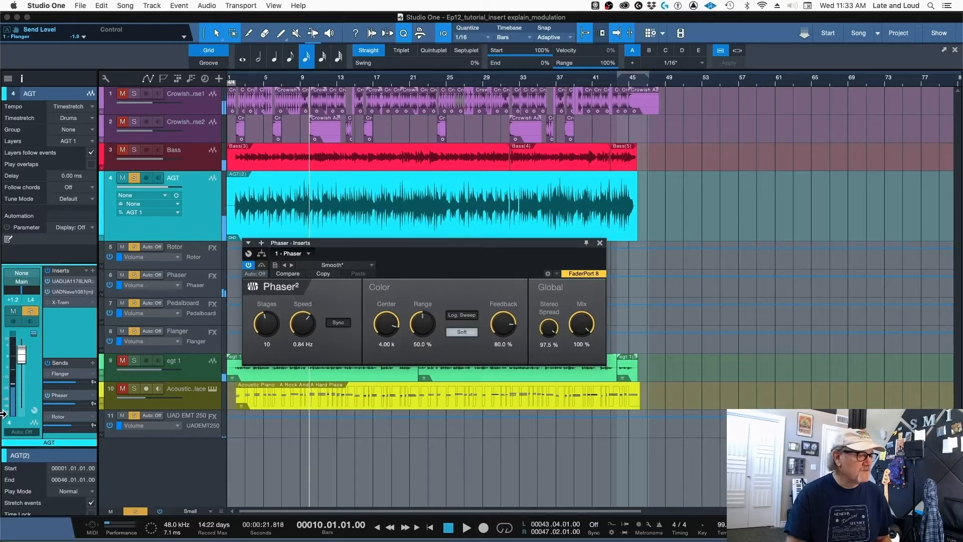
click(46, 395)
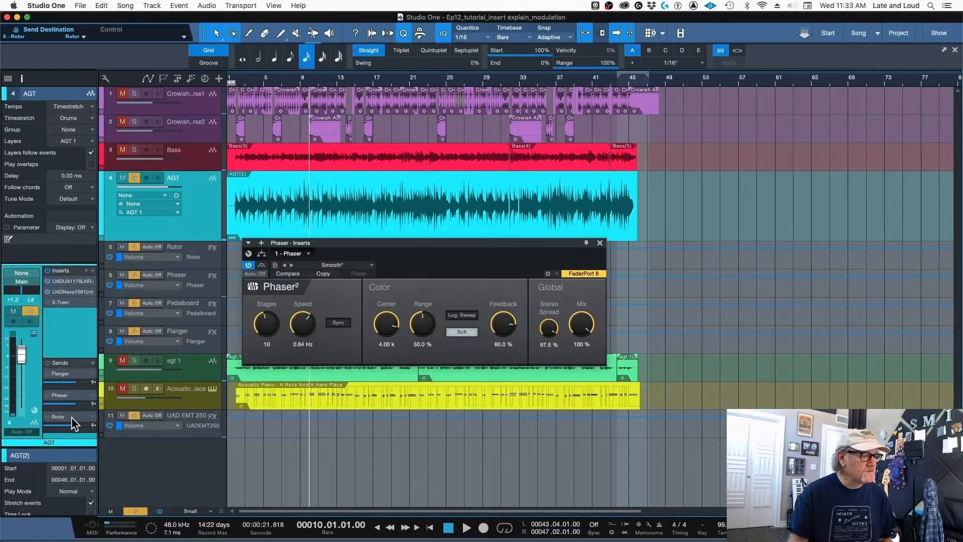
- Open the Rotor effect from the AGT track's sends and load its Piganino preset
double_click(71, 417)
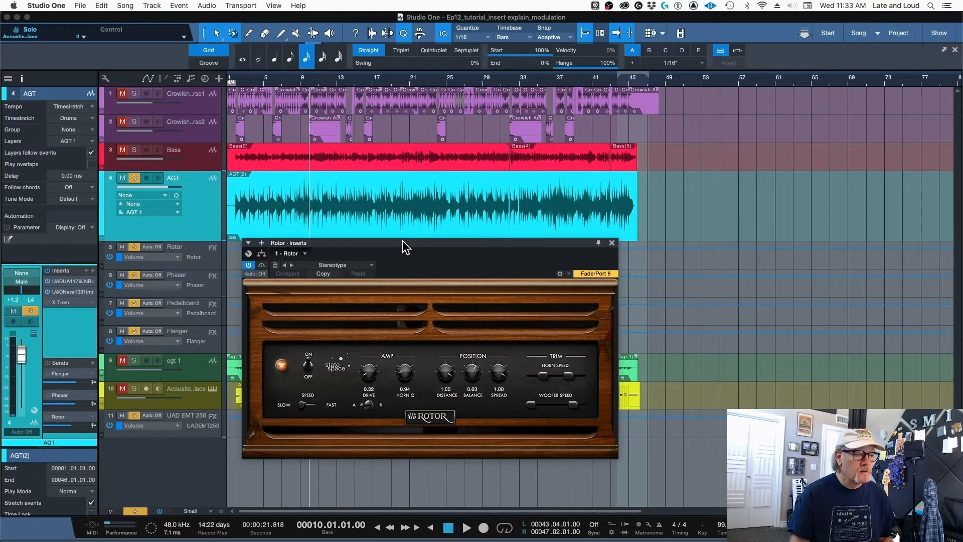
drag(402, 240, 420, 231)
click(351, 256)
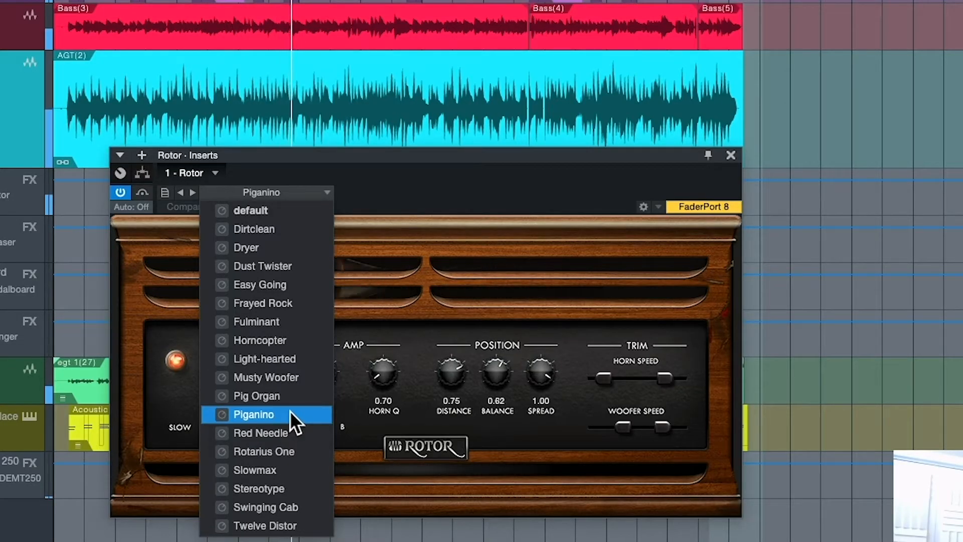
click(461, 194)
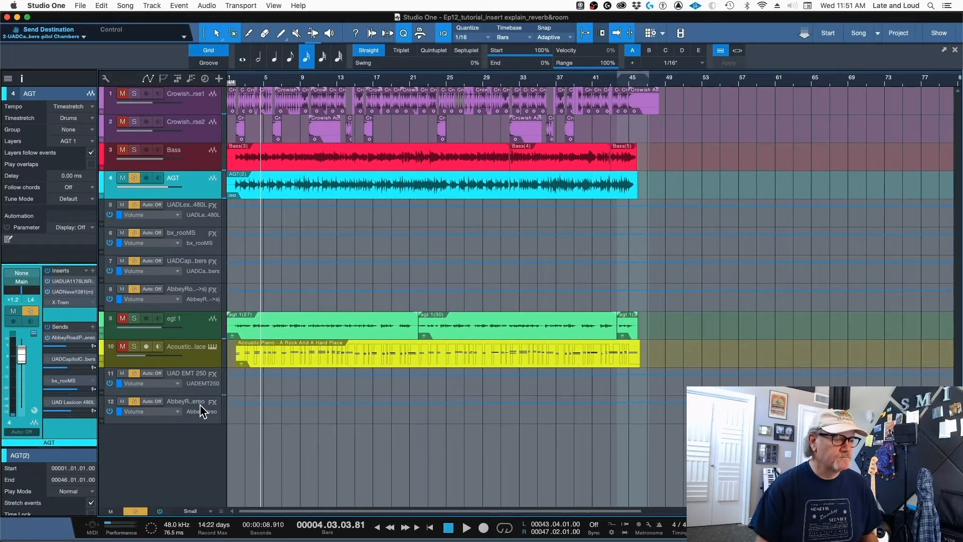
- Play the AGT track through its Abbey Road plate send with the Reverb Plates effect open, and stop playback
key(space)
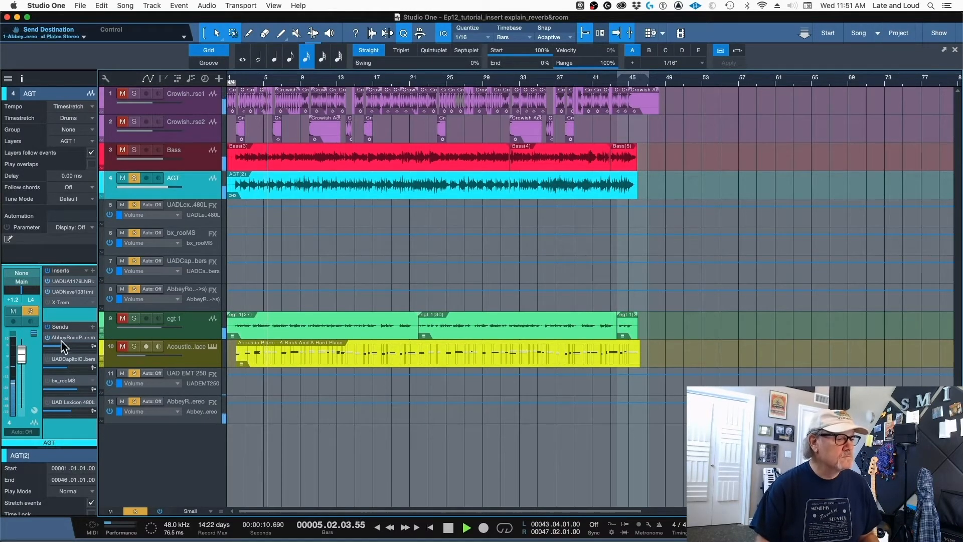
mouse_move(62, 345)
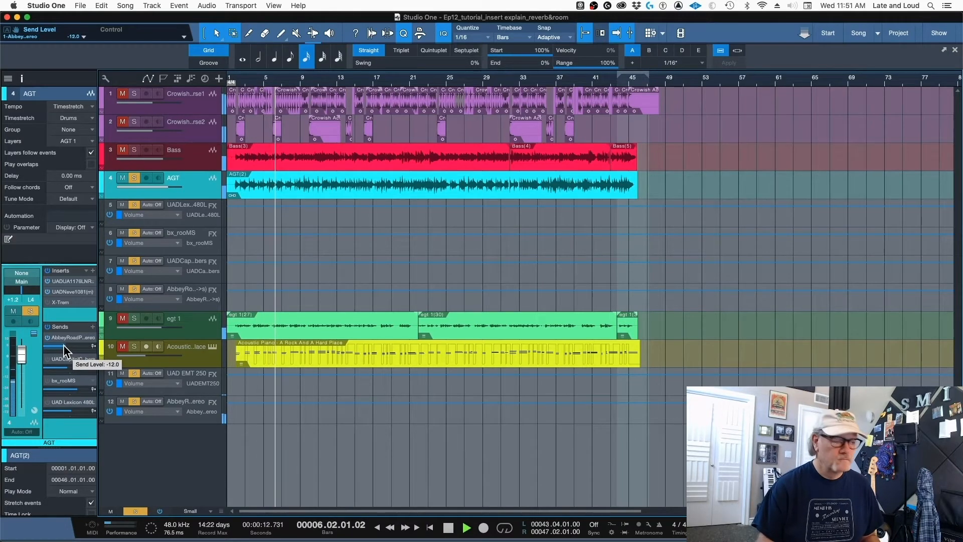
double_click(73, 337)
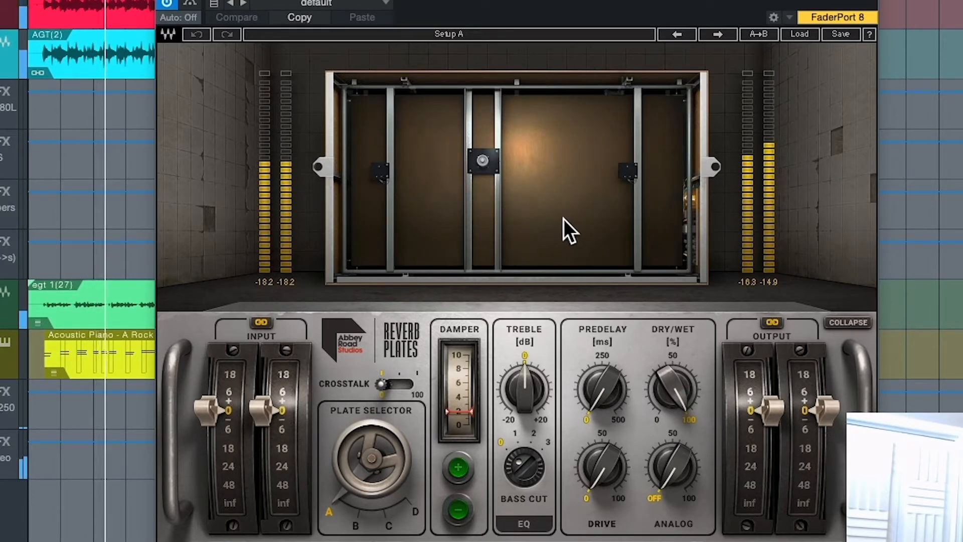
key(space)
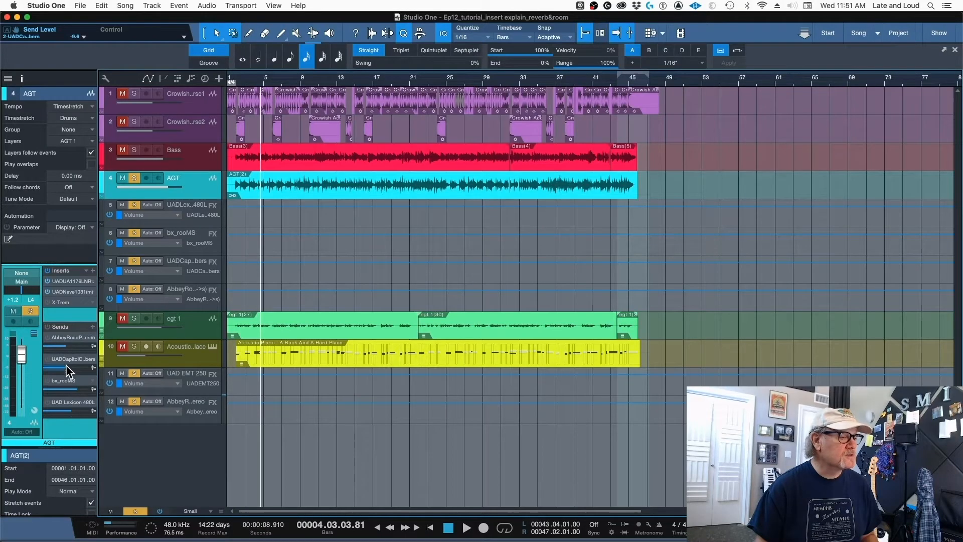
- Open the Capitol Chambers reverb from AGT's sends, and activate the bx_rooMS send with its plug-in window moved higher
double_click(61, 357)
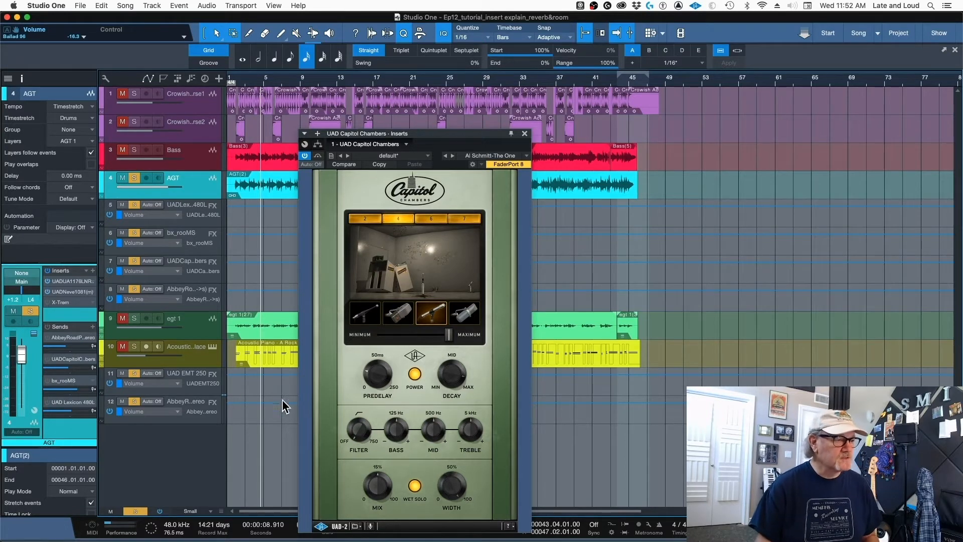
click(46, 382)
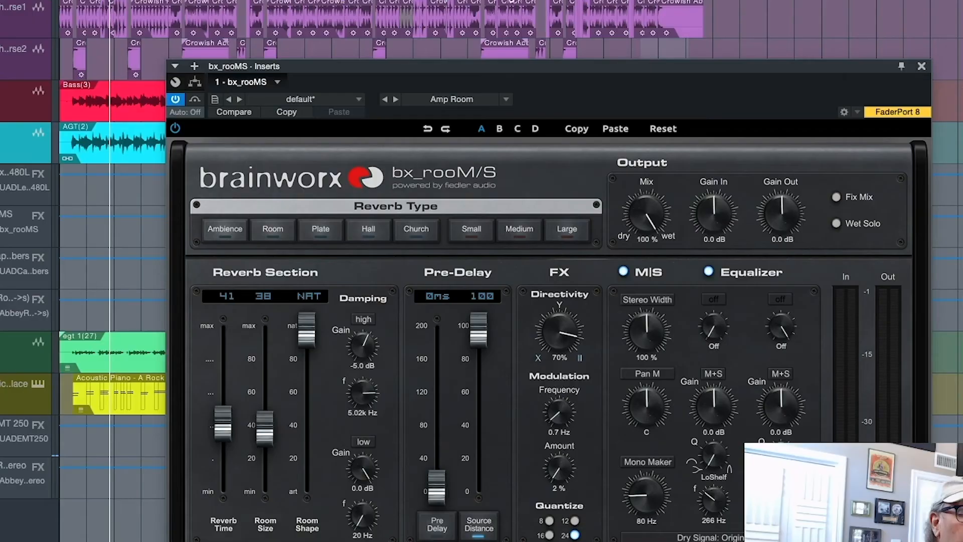
drag(539, 65, 473, 0)
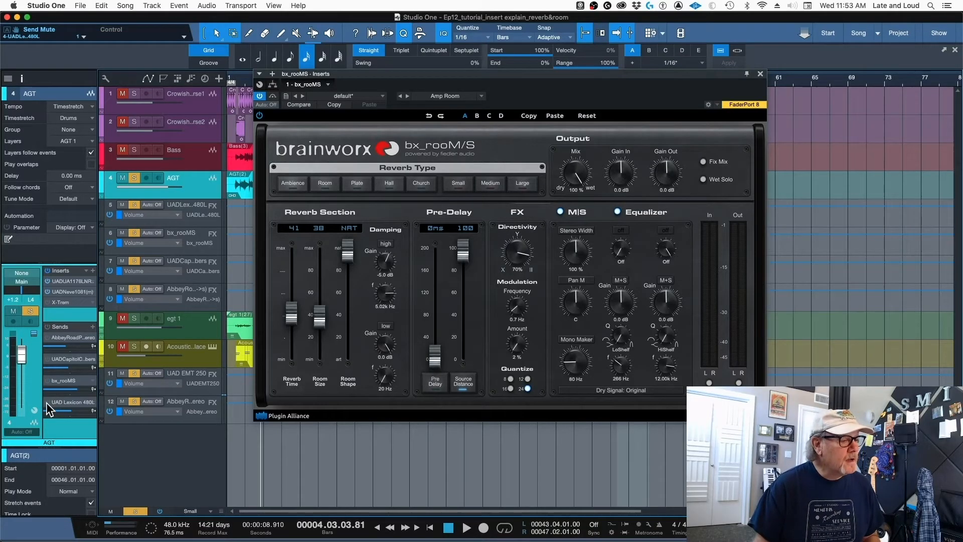
- Activate the UAD Lexicon 480L send on the AGT track and audition its 1 Large Hall program during playback
click(46, 402)
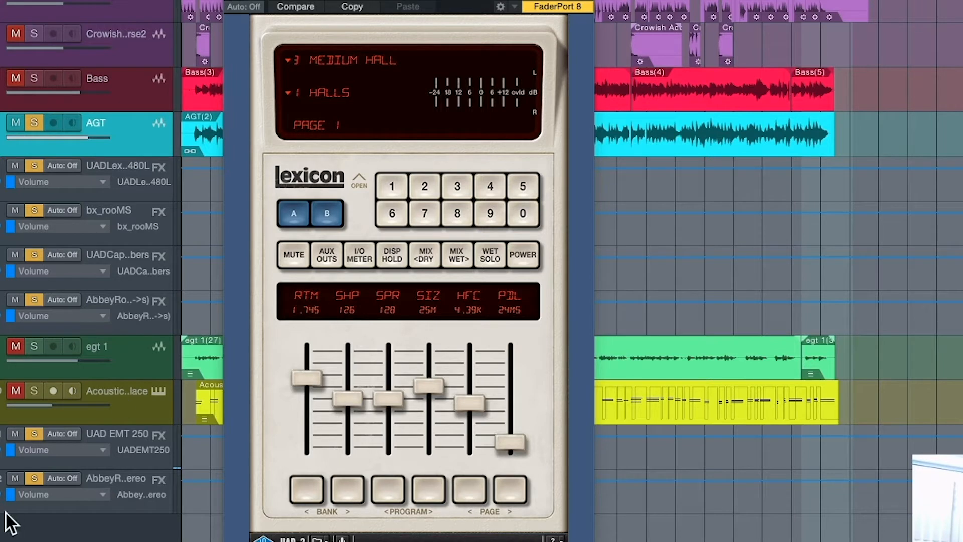
key(space)
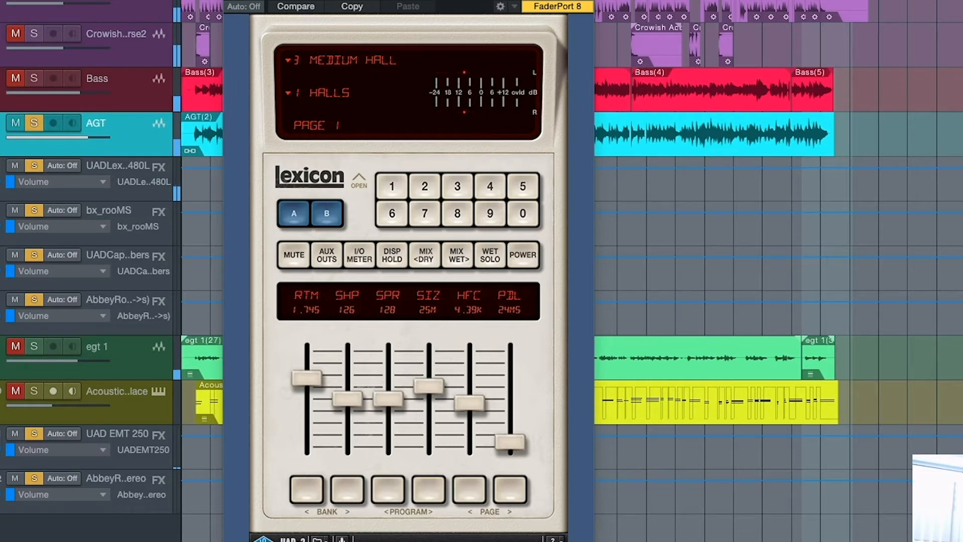
click(366, 62)
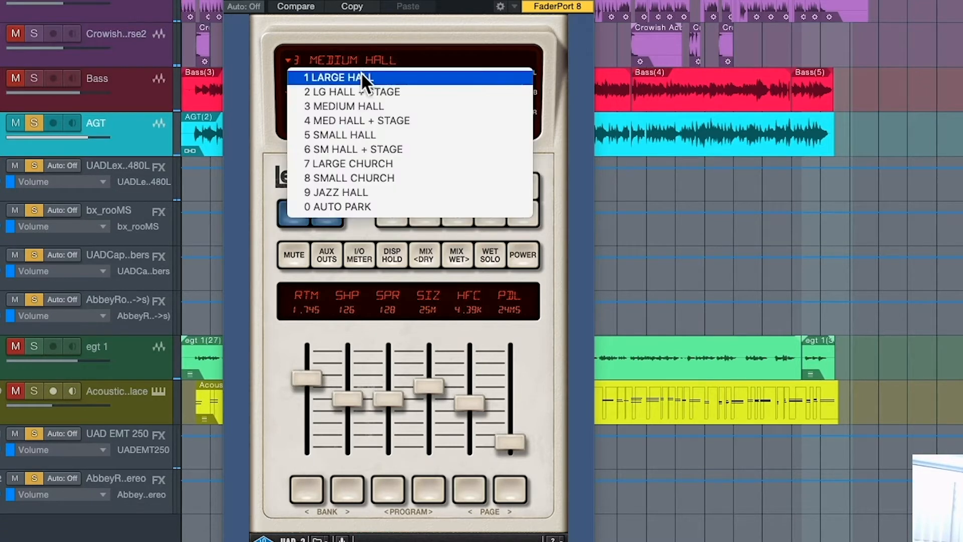
click(365, 76)
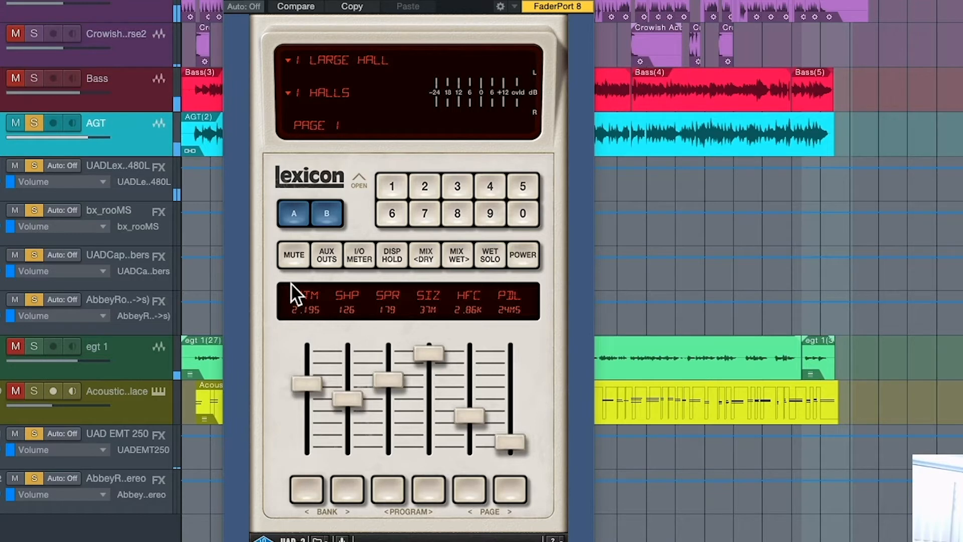
- Audition the Lexicon 480L's 5 Small Hall and 6 SM Hall + Stage programs on the AGT track
click(376, 58)
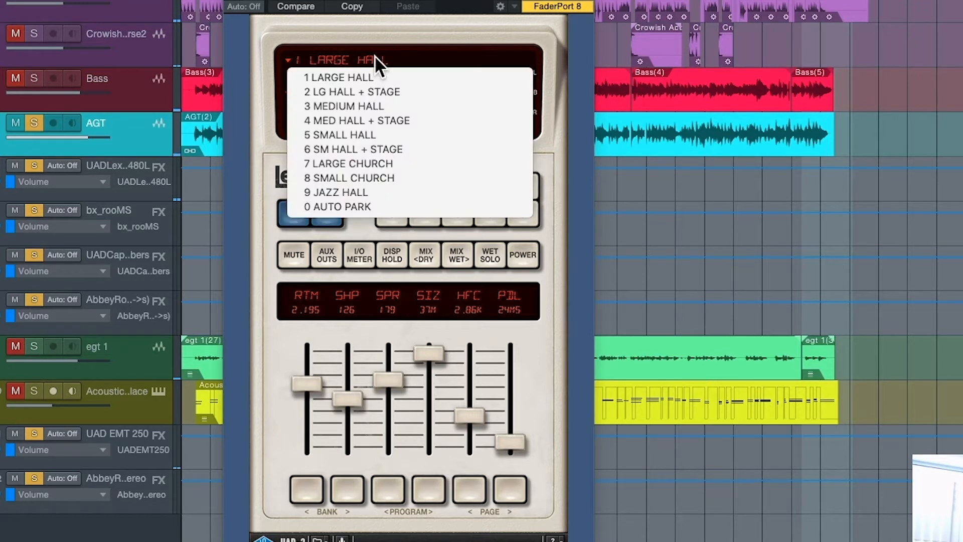
click(403, 134)
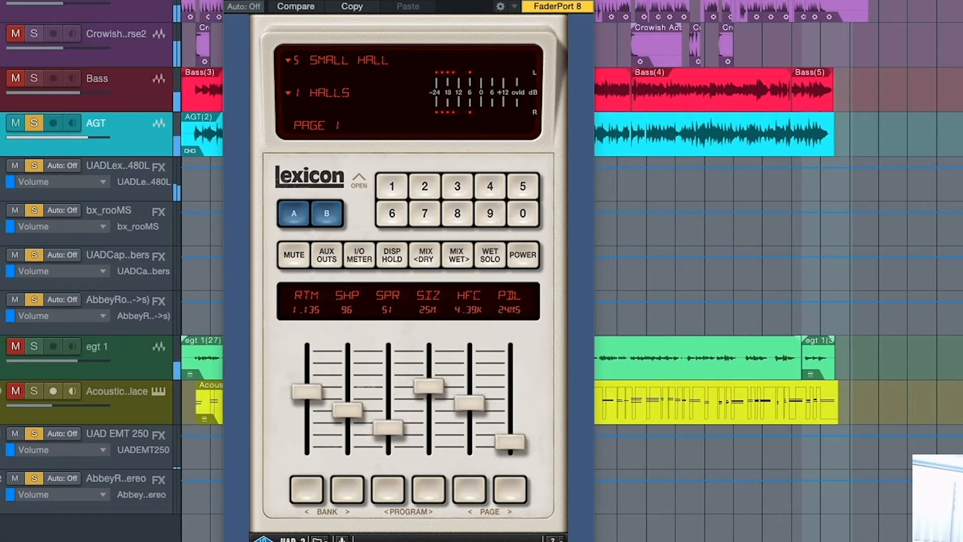
click(351, 61)
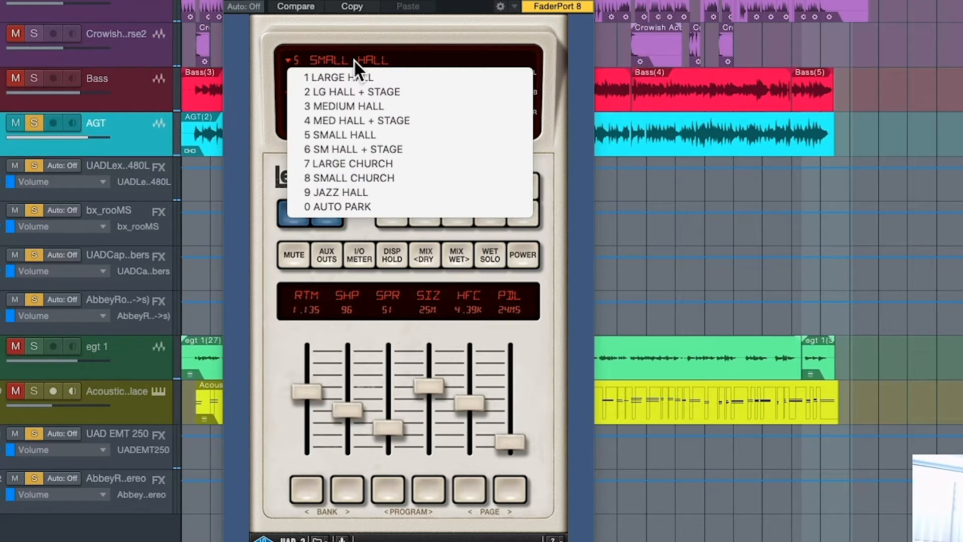
click(419, 149)
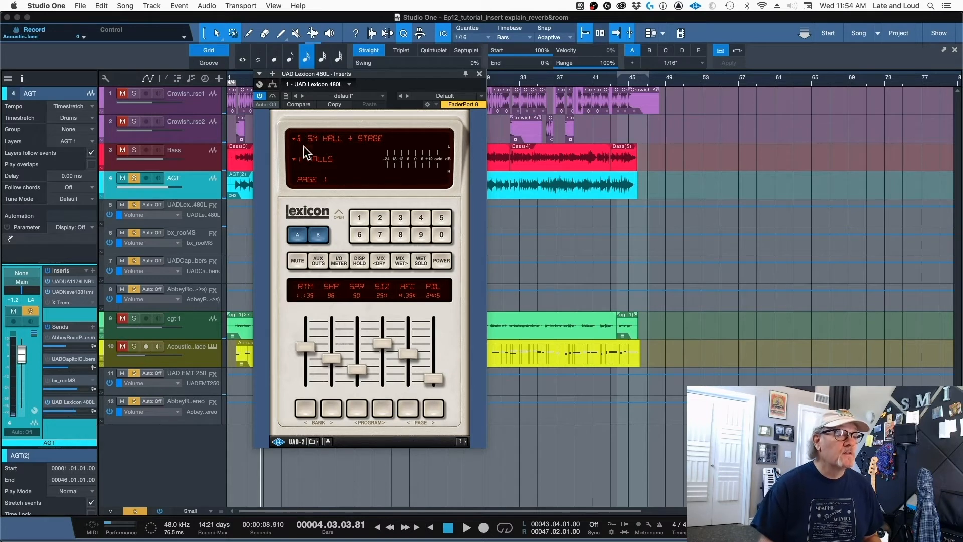
- Switch the Lexicon 480L to the 2 Rooms bank, audition Music Club, and select the 3 Medium Room program
click(323, 159)
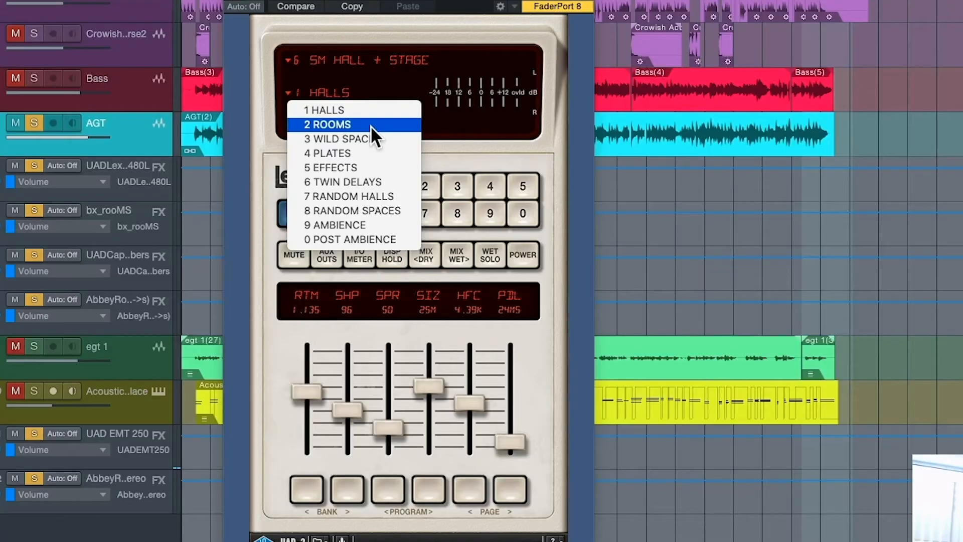
click(346, 180)
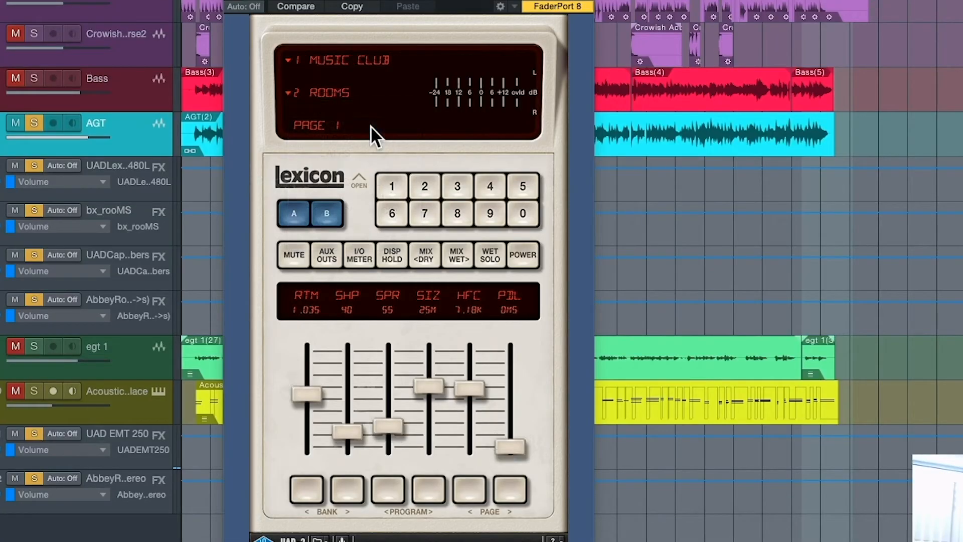
key(space)
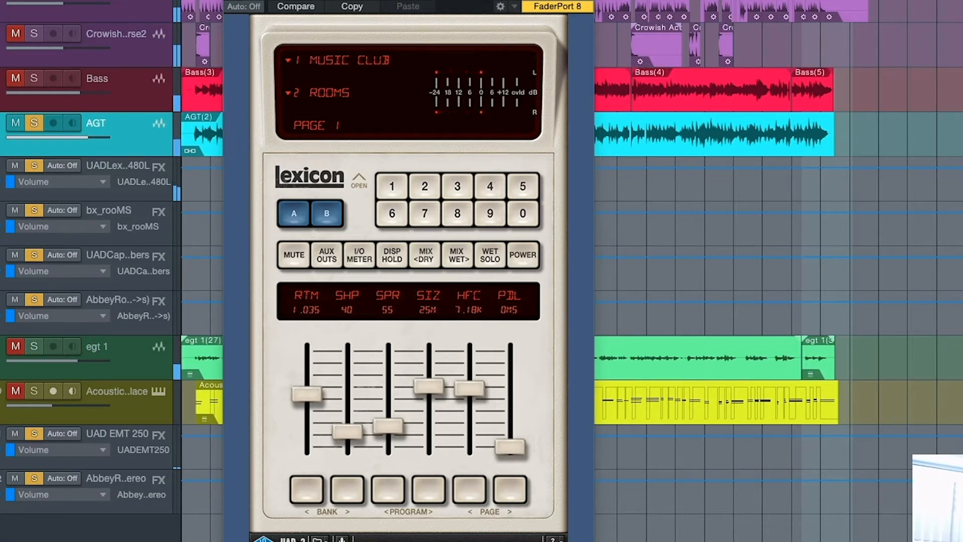
click(337, 91)
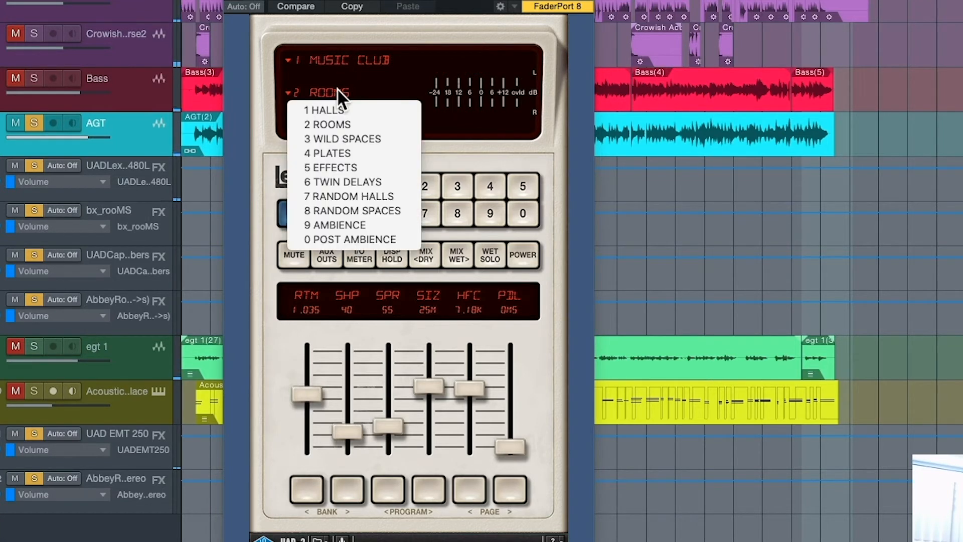
click(366, 58)
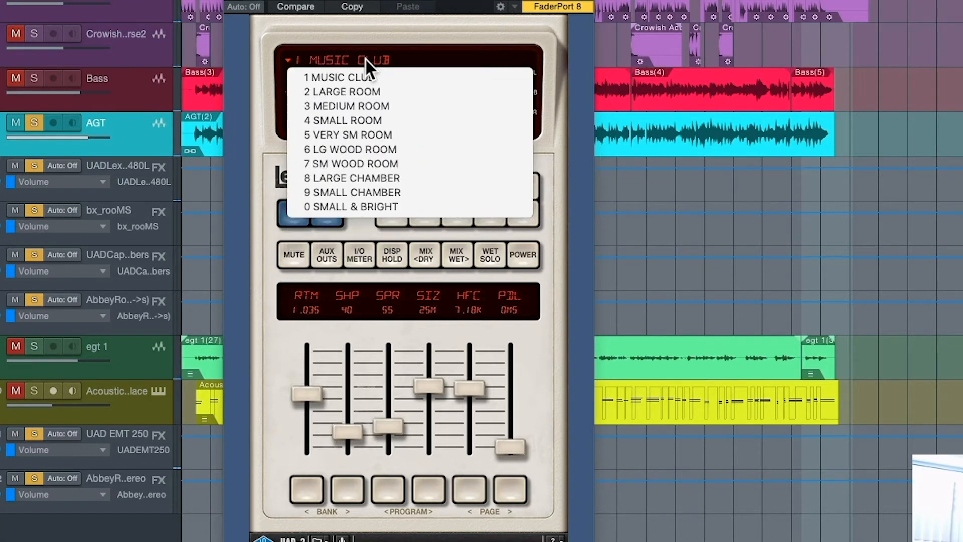
click(398, 104)
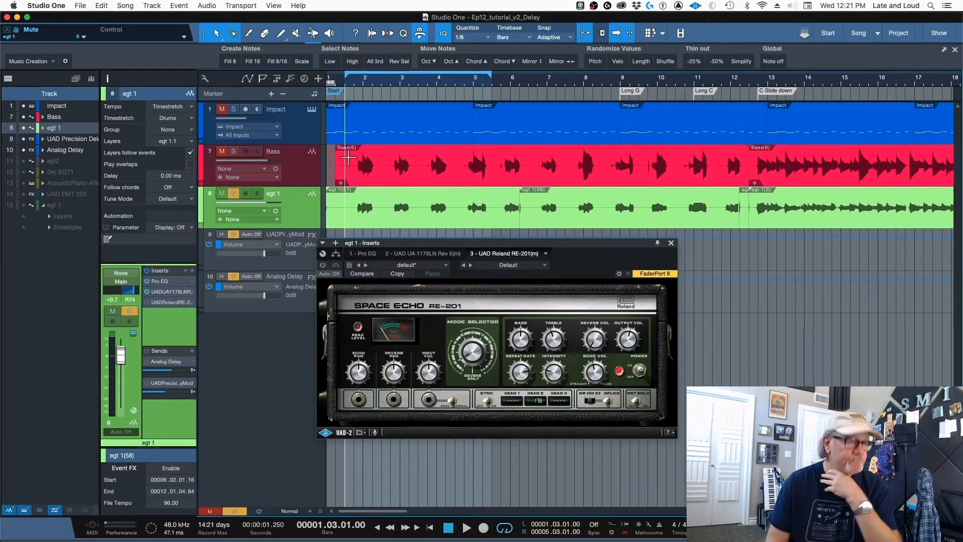
- Audition the Space Echo RE-201 on egt 1, varying the Repeat Rate to Head 2 readings of 278 and 171 and lowering the Intensity
key(space)
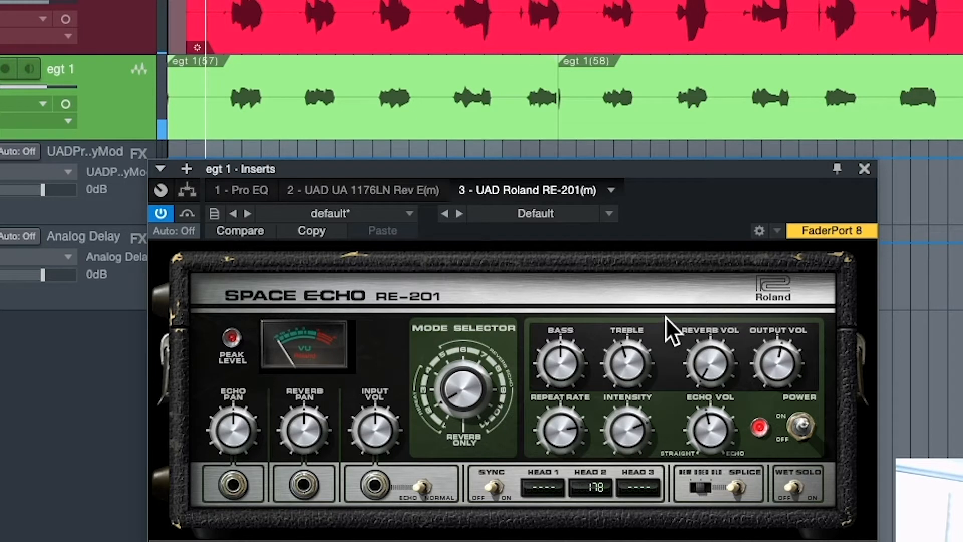
drag(564, 425, 557, 541)
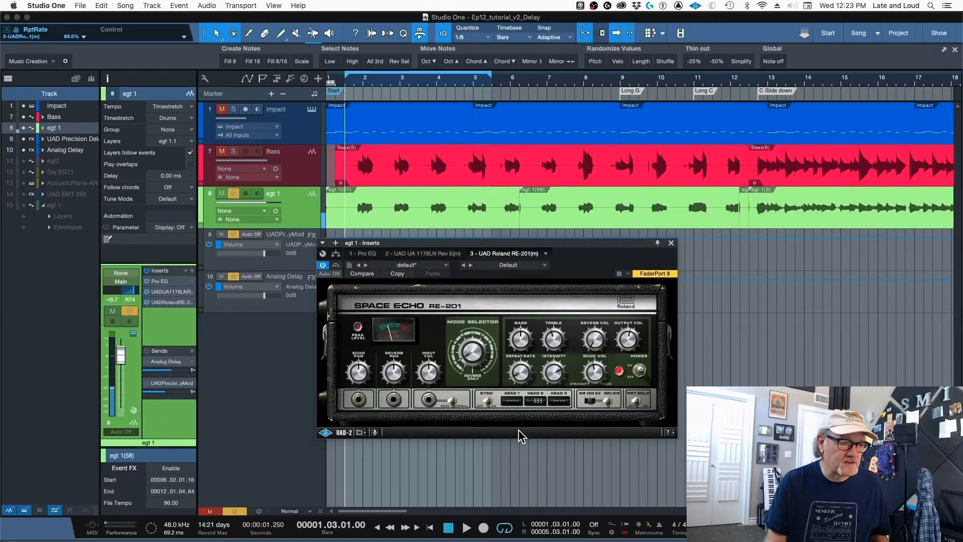
drag(519, 430, 526, 406)
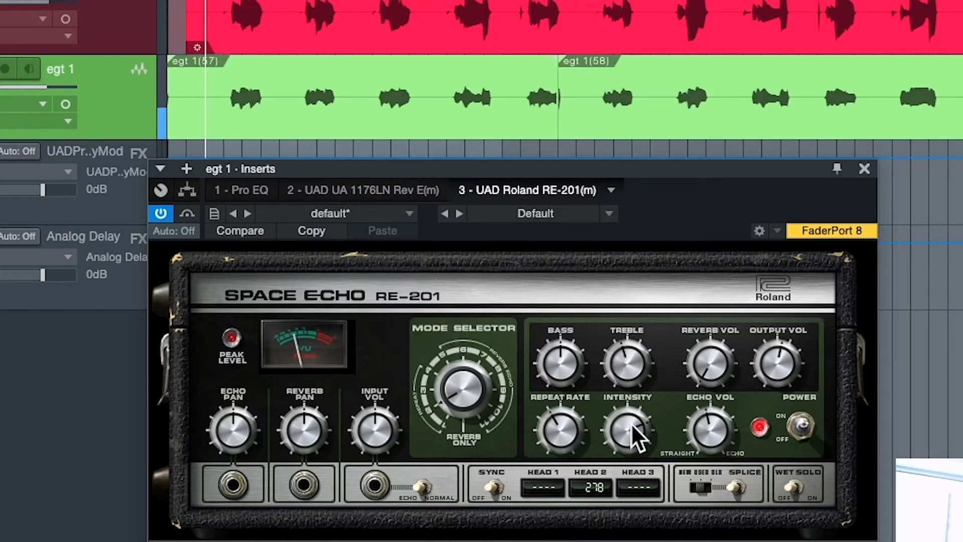
drag(578, 400, 636, 412)
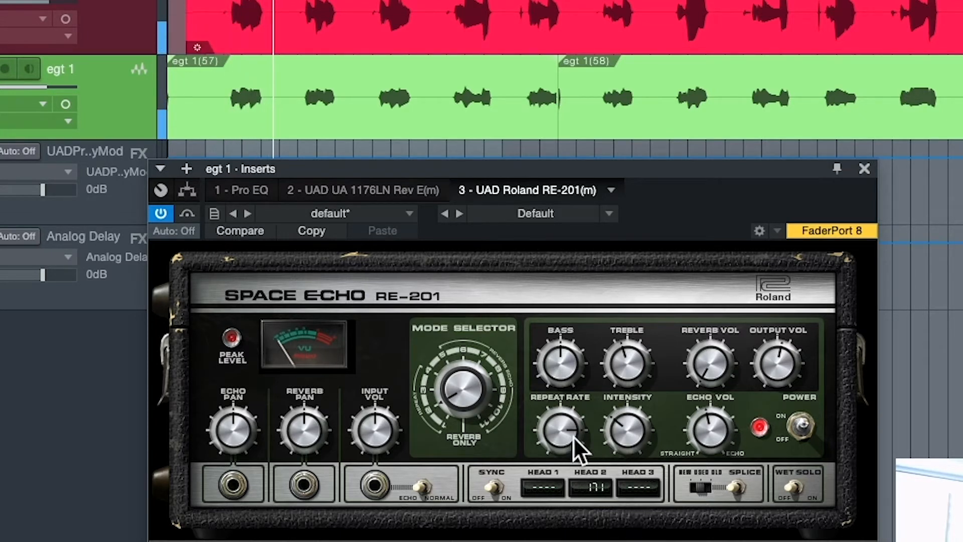
drag(616, 429, 563, 438)
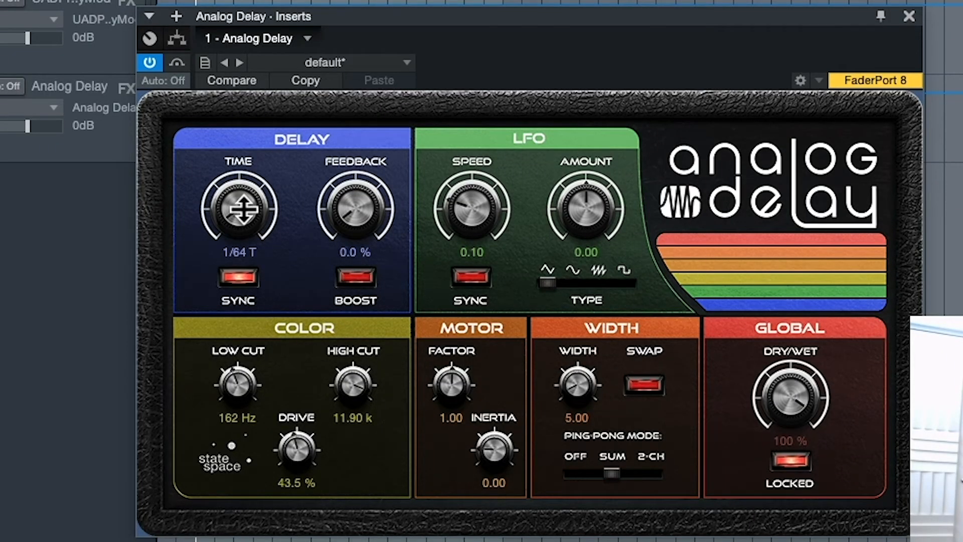
- Set the Analog Delay's tempo-synced time to 1/16 and then to 1/64
drag(244, 209, 257, 162)
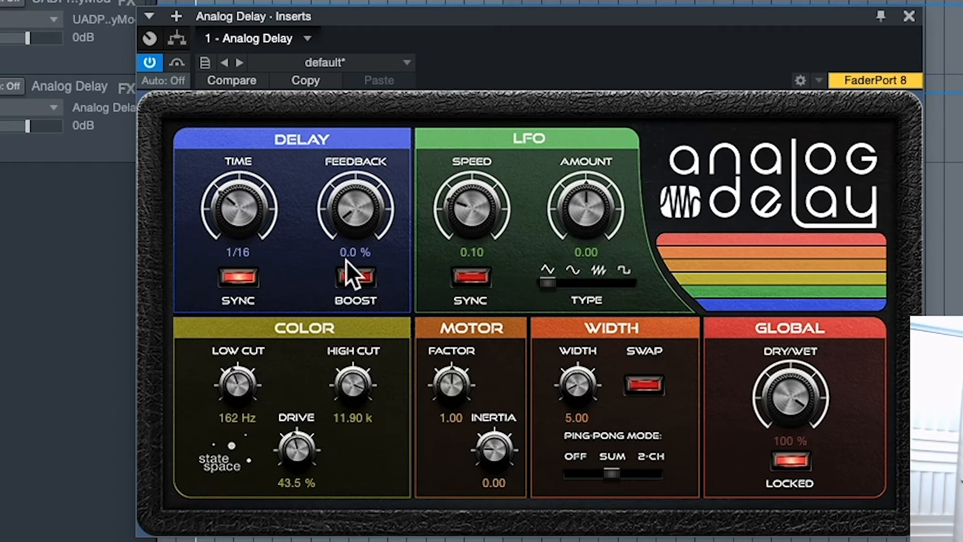
drag(228, 205, 237, 257)
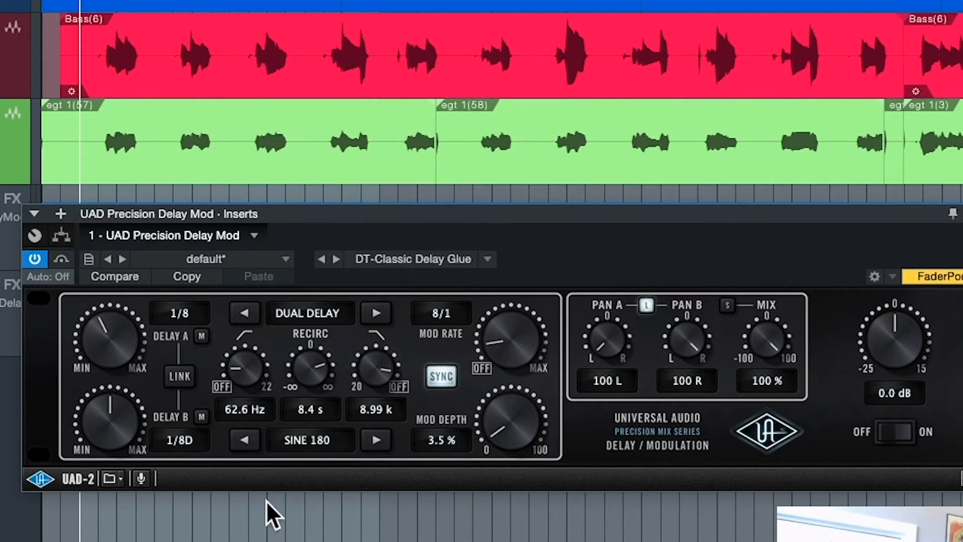
- Audition the UAD Precision Delay Mod during playback, turning its Recirc to -1.1 ms and then up to INF
key(space)
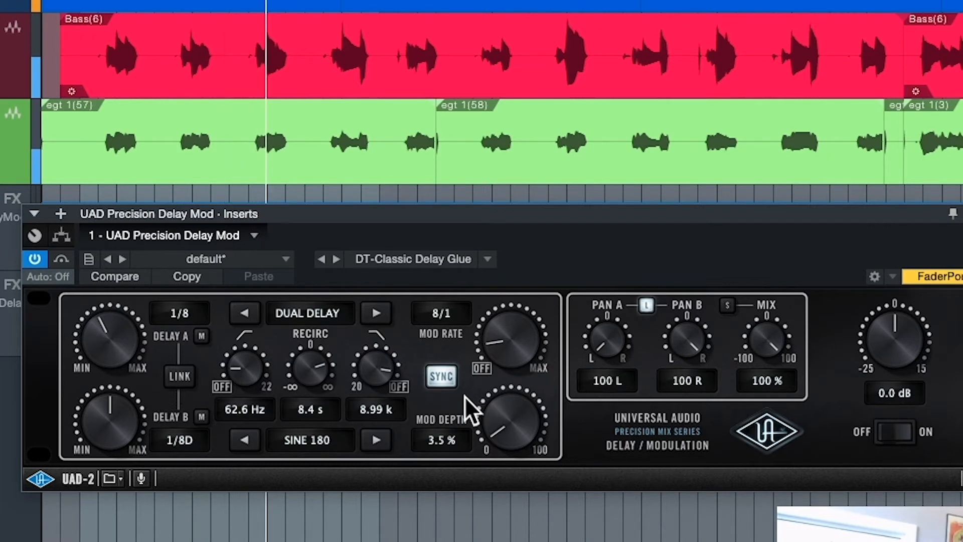
key(space)
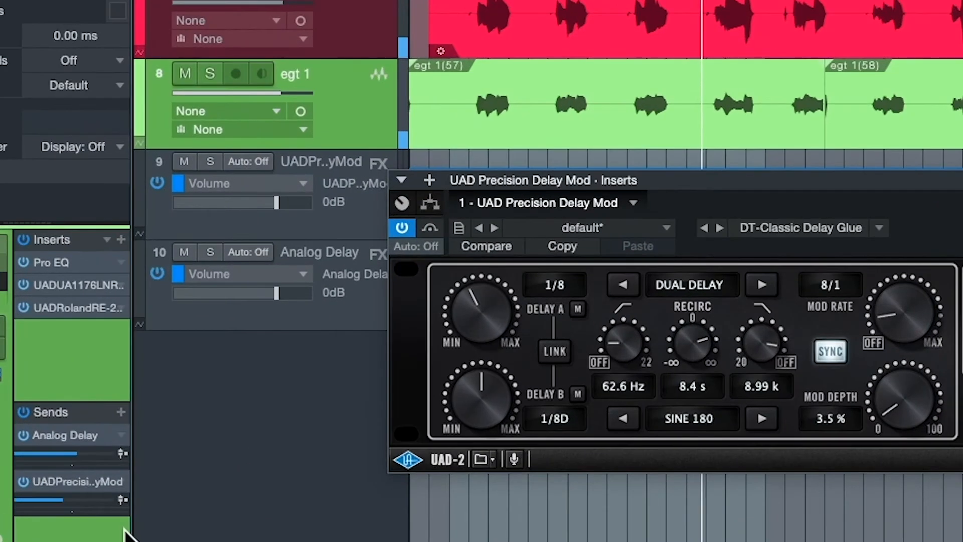
drag(64, 499, 140, 442)
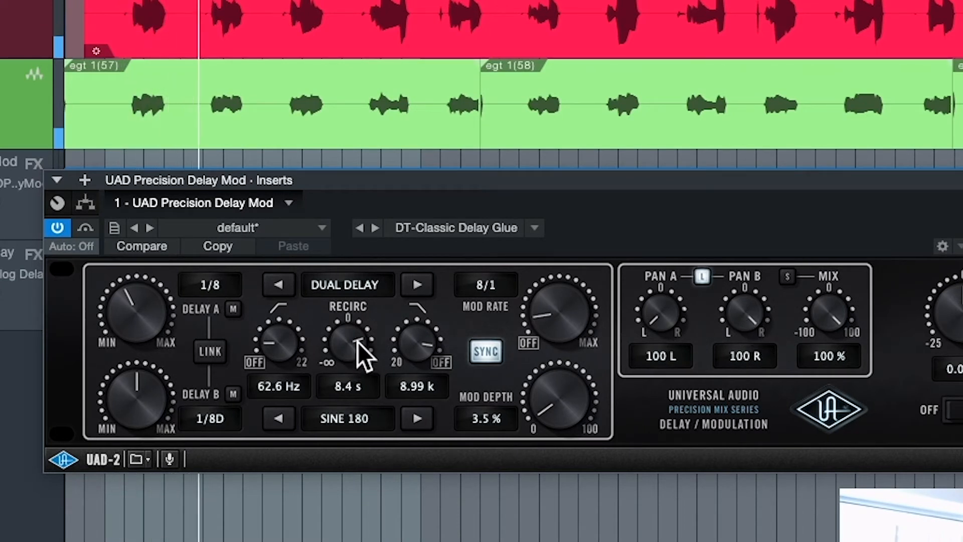
drag(357, 342, 349, 396)
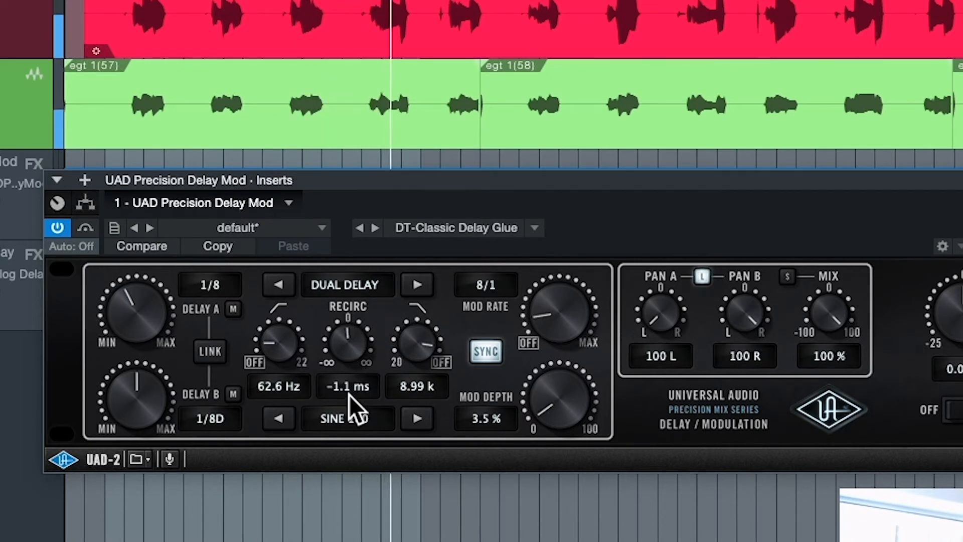
drag(349, 395, 393, 103)
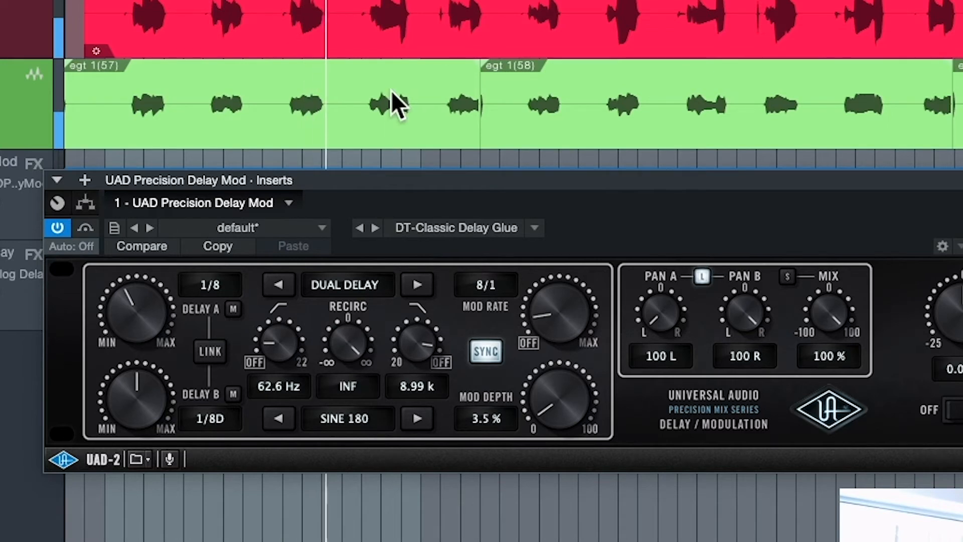
drag(396, 173, 383, 441)
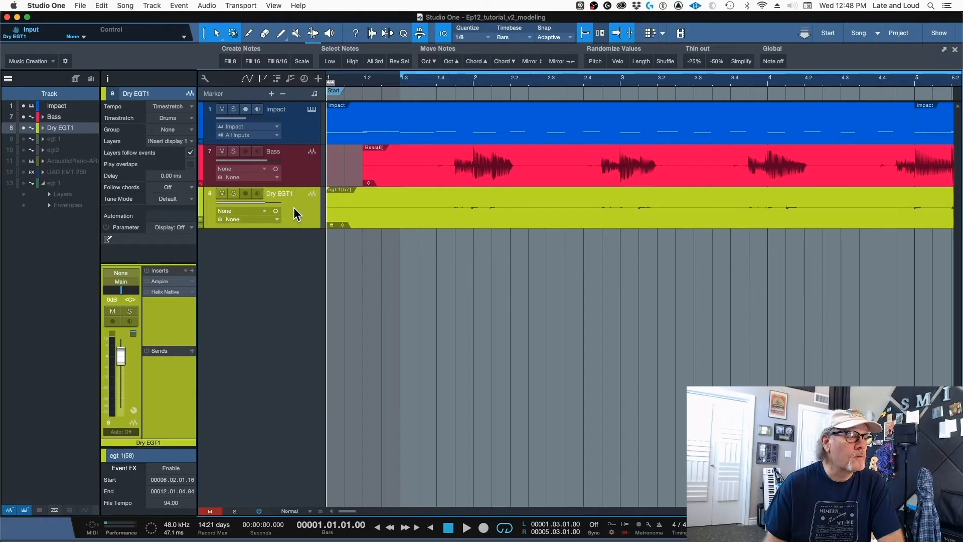
- Solo the Dry EGT1 track and audition its unprocessed guitar sound
click(233, 194)
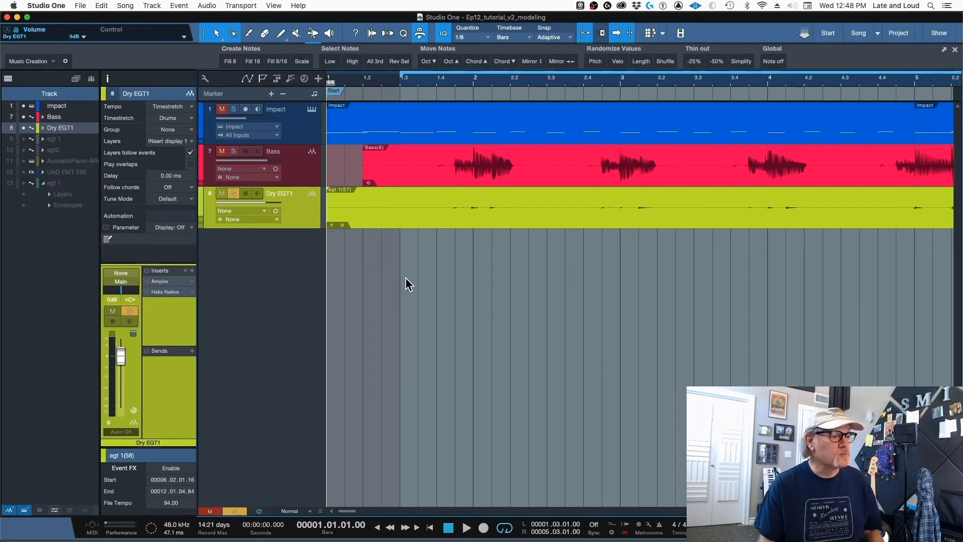
key(space)
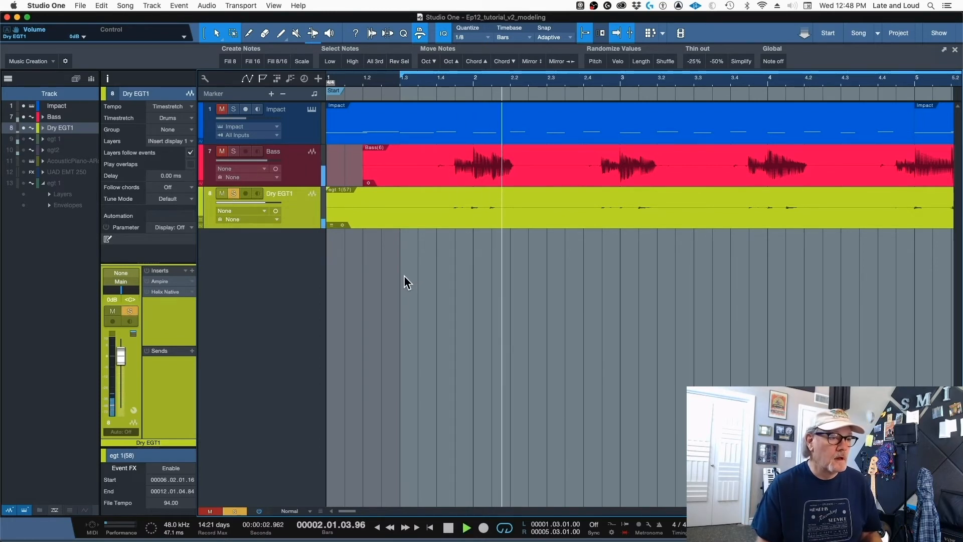
key(space)
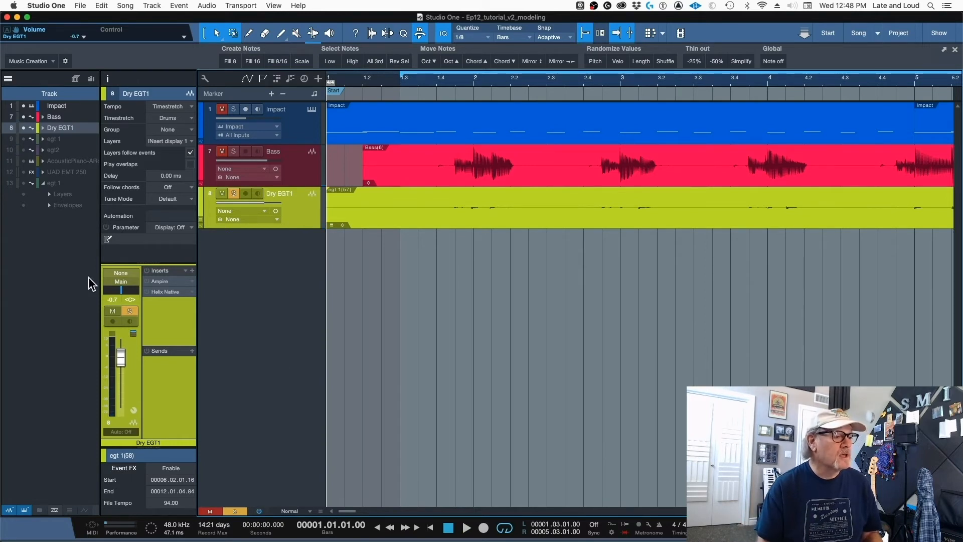
- Activate and open Ampire on the Dry EGT1 track, and audition its Delay pedal switched on and back off
click(171, 282)
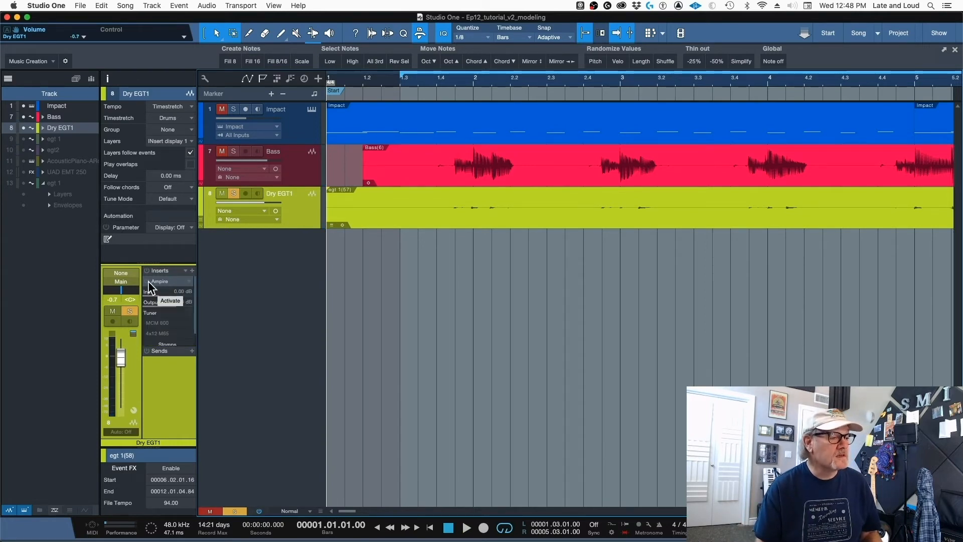
double_click(166, 281)
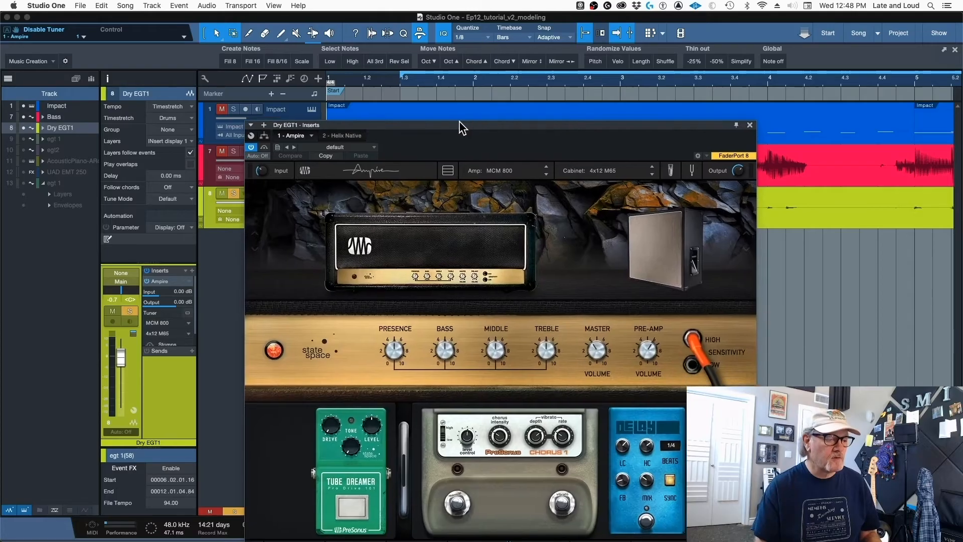
drag(460, 121, 460, 119)
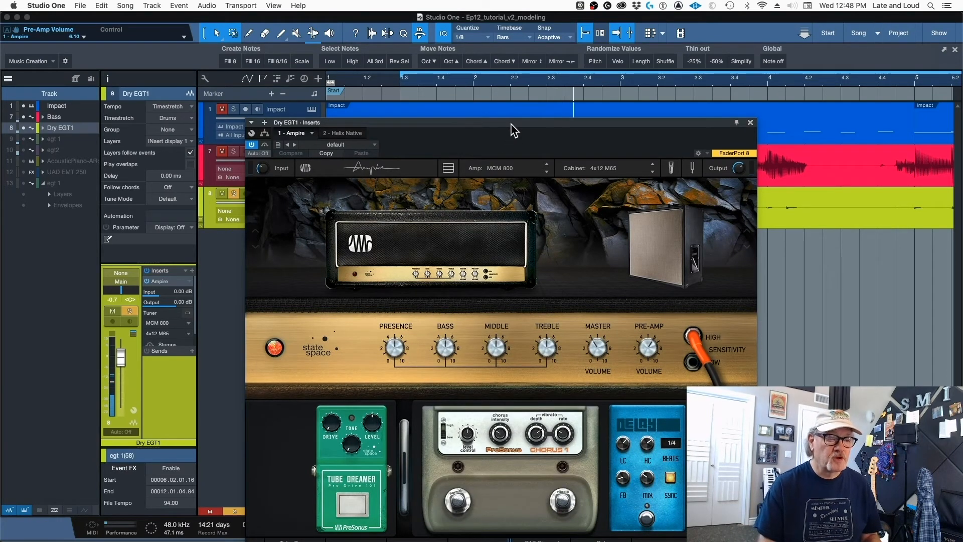
click(647, 521)
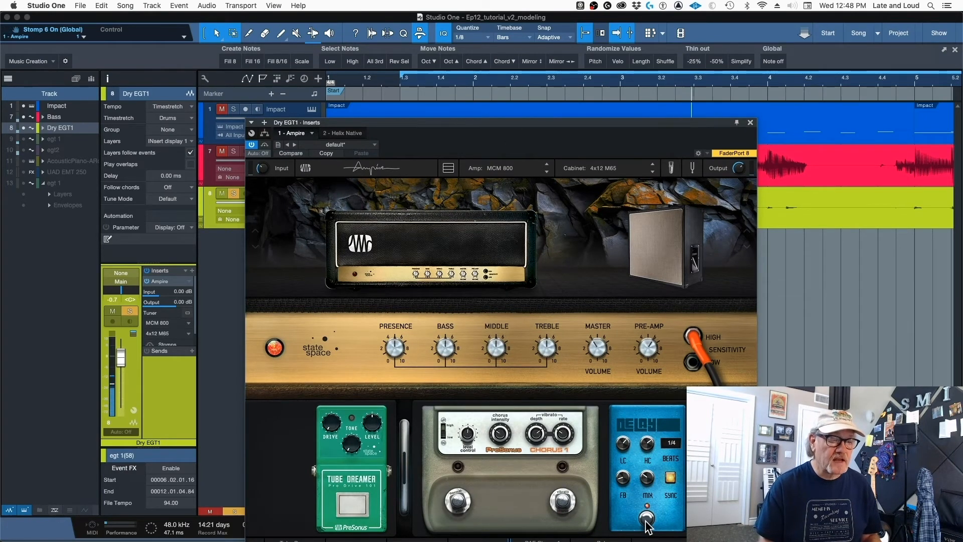
click(648, 521)
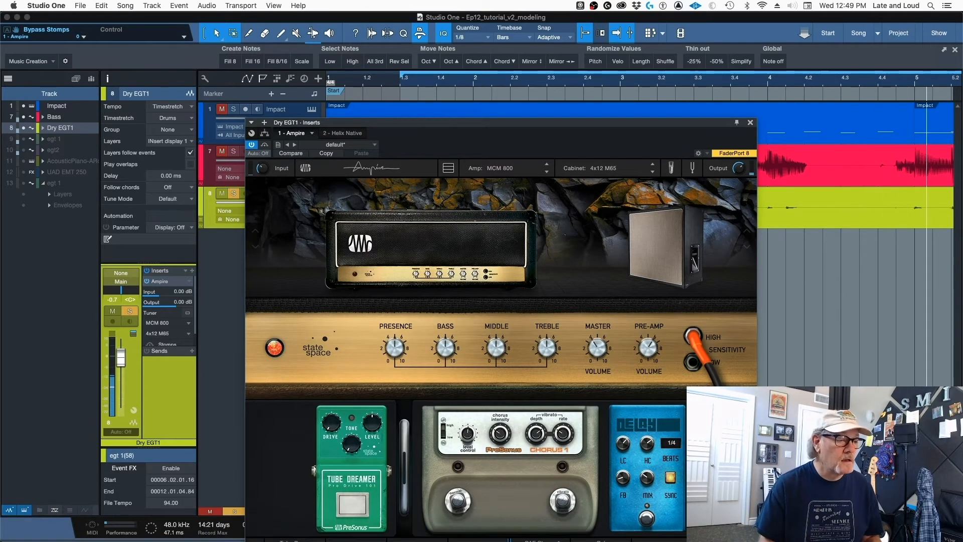
- Move the Ampire window below the tracks and audition the guitar unsoloed with the drums and bass
drag(625, 124, 668, 238)
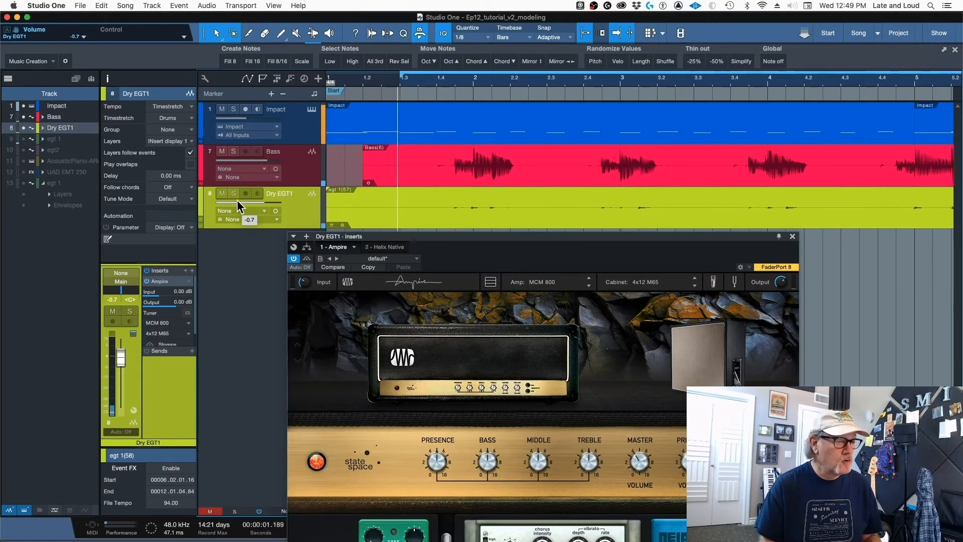
mouse_move(239, 201)
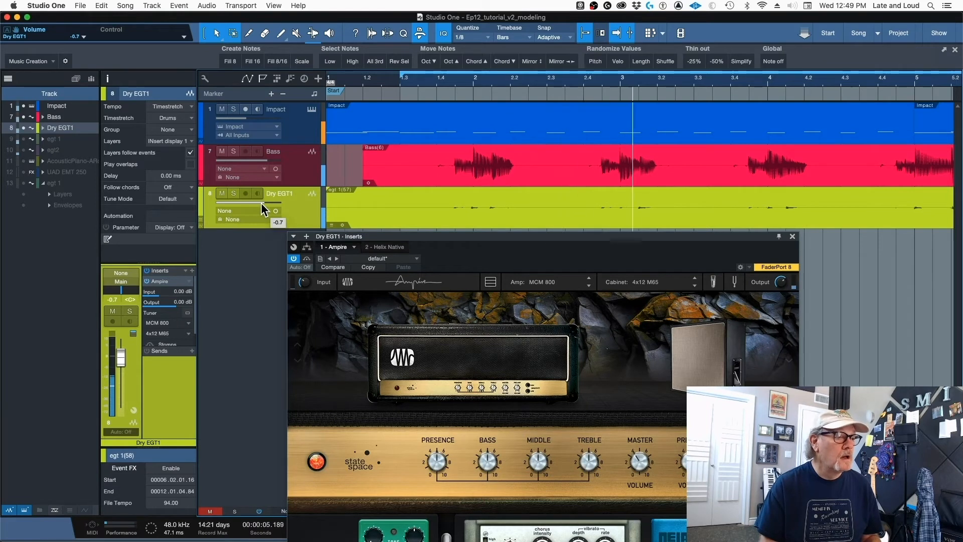
key(space)
- Collapse the Ampire insert on Dry EGT1, and show the Helix Native editor with its window moved higher
right_click(188, 281)
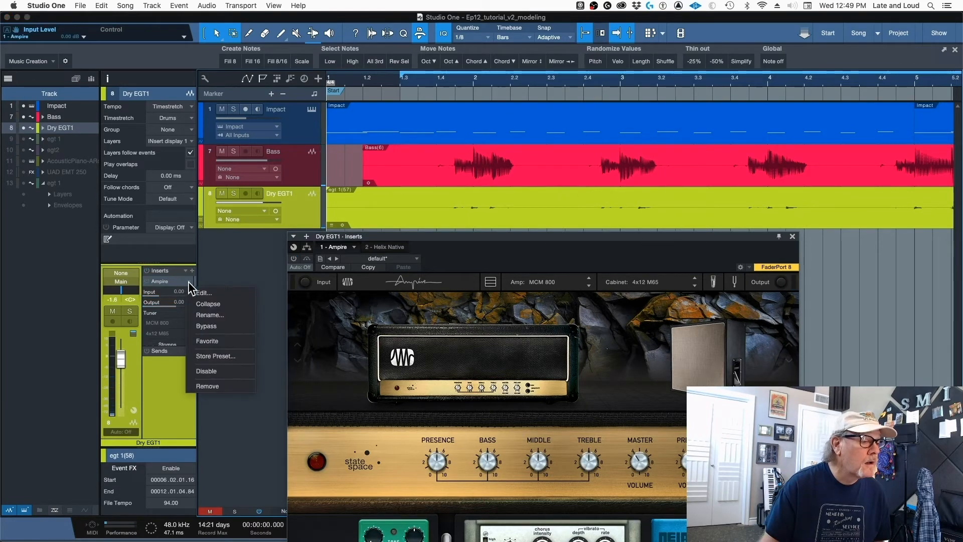
click(213, 304)
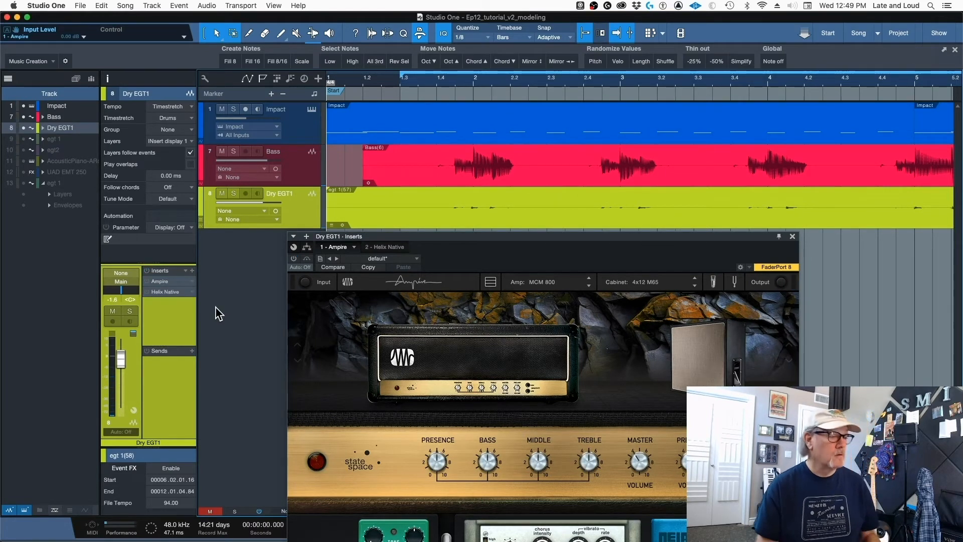
click(384, 247)
drag(429, 237, 403, 135)
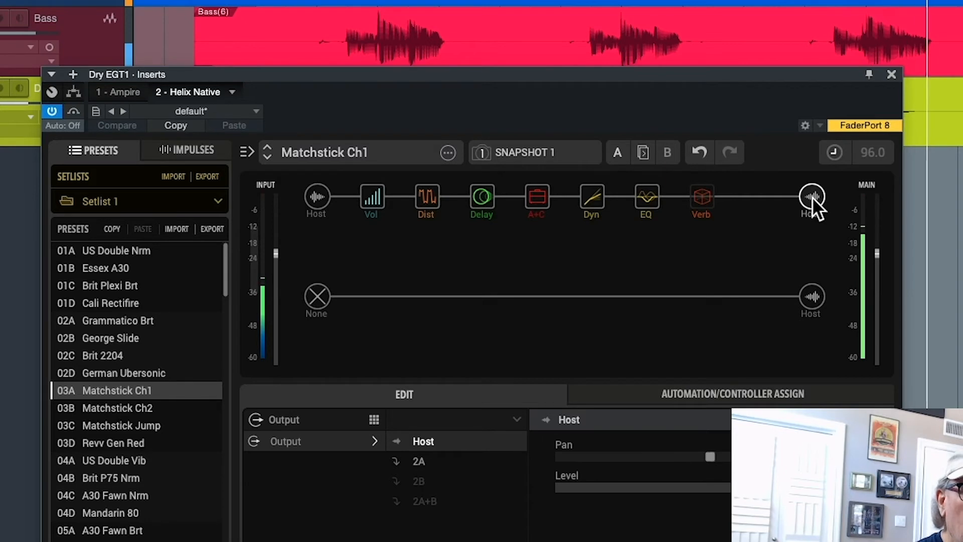
- Bypass the Dist and Delay blocks of the Matchstick Ch1 preset, and inspect its Amp+Cab, Dyn and EQ blocks
click(419, 179)
click(475, 178)
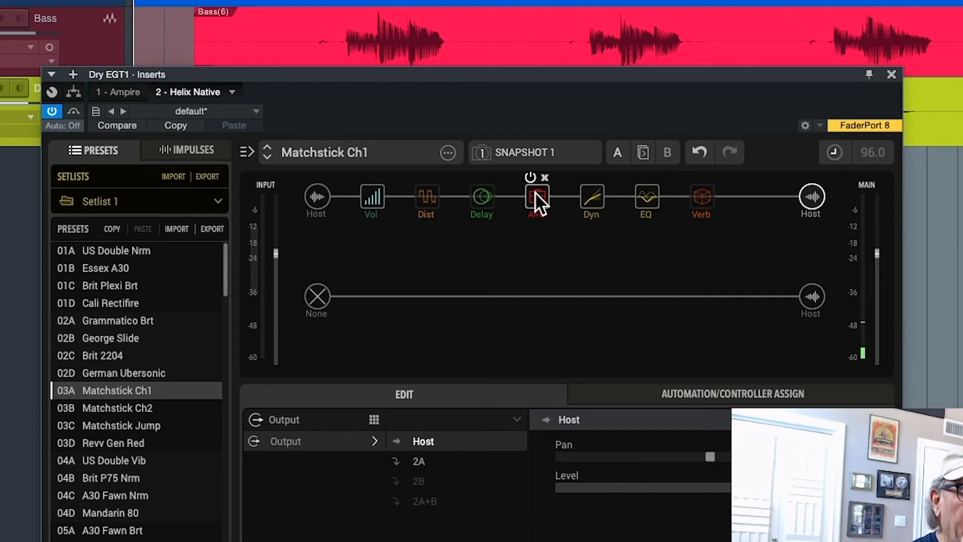
click(535, 196)
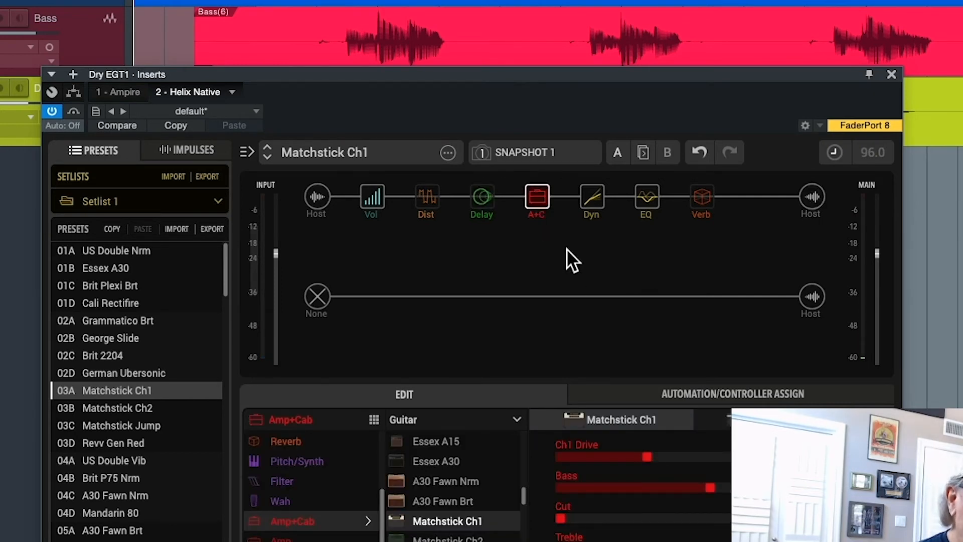
click(589, 194)
click(644, 200)
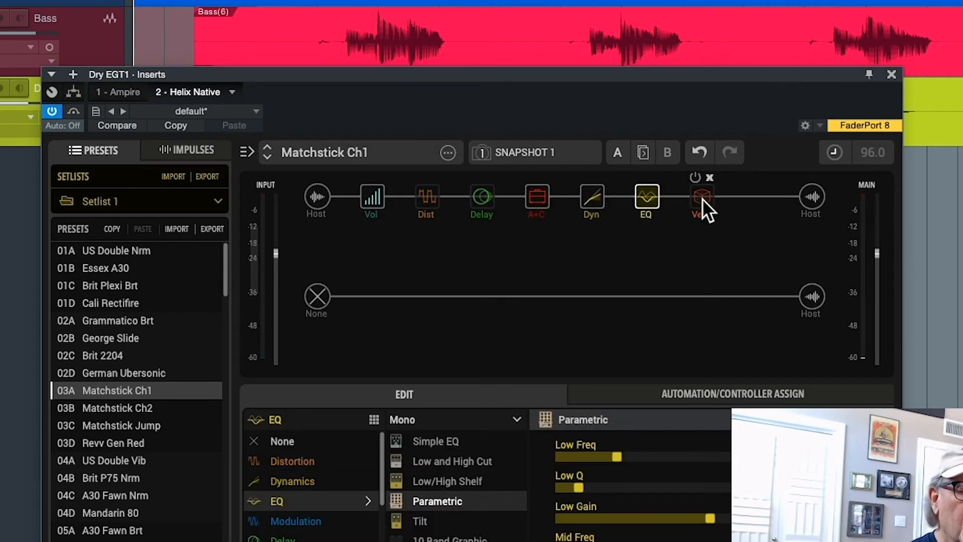
- Switch the Delay and Dist blocks of Matchstick Ch1 back on while auditioning the preset, and stop playback
key(space)
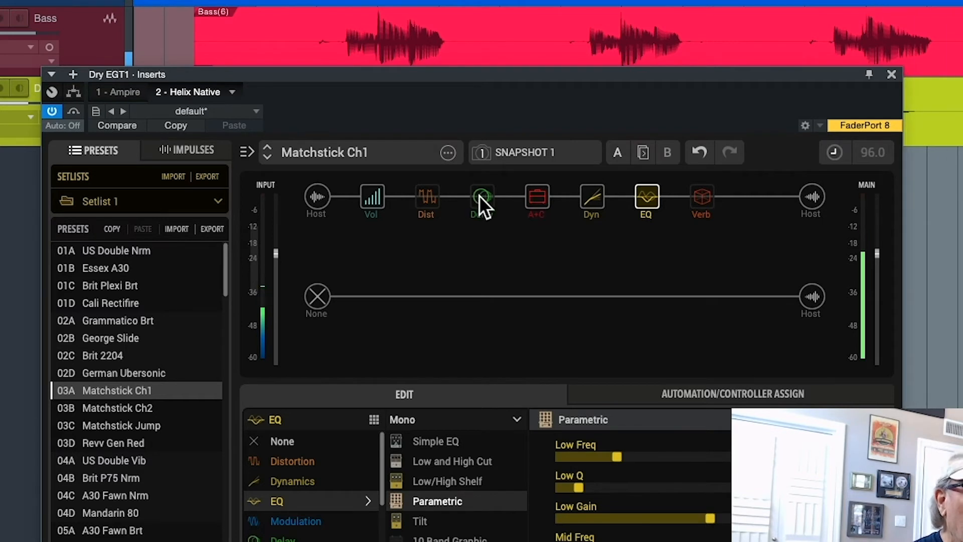
click(477, 181)
click(477, 180)
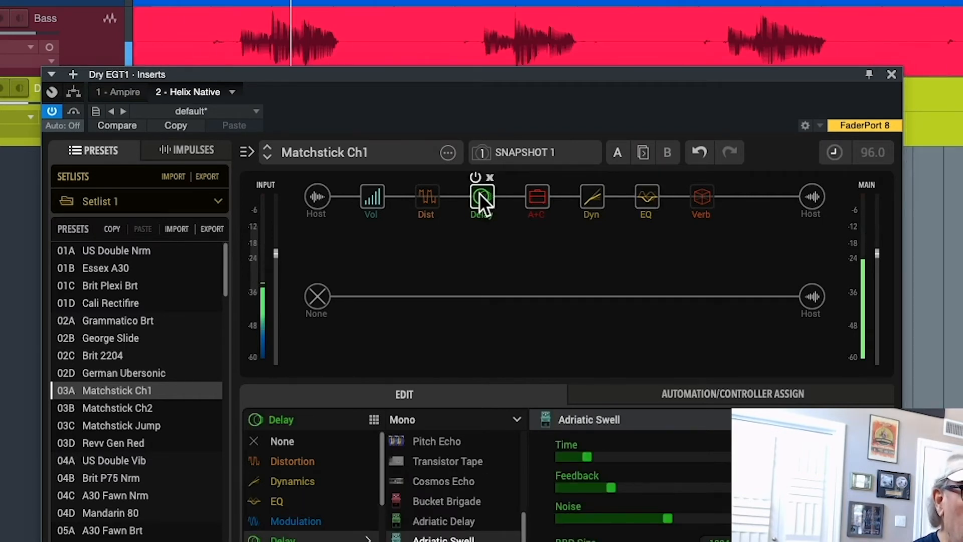
click(421, 178)
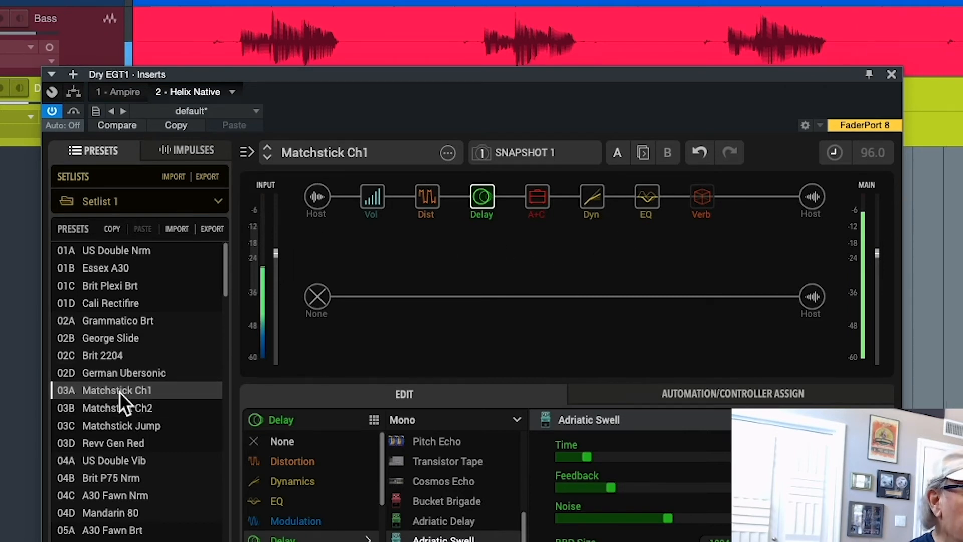
key(space)
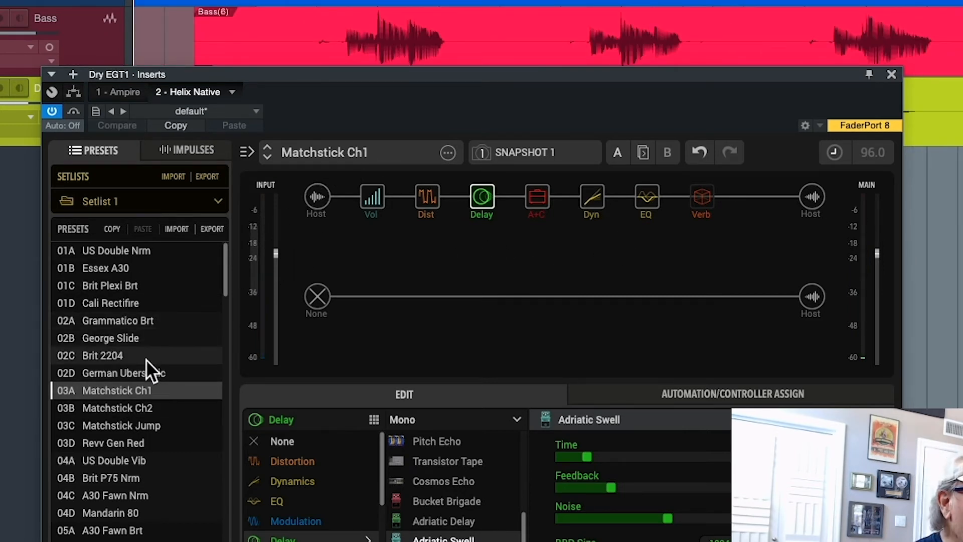
- Load and audition Helix Native's German Ubersonic preset, and load the Essex A30 preset
click(155, 373)
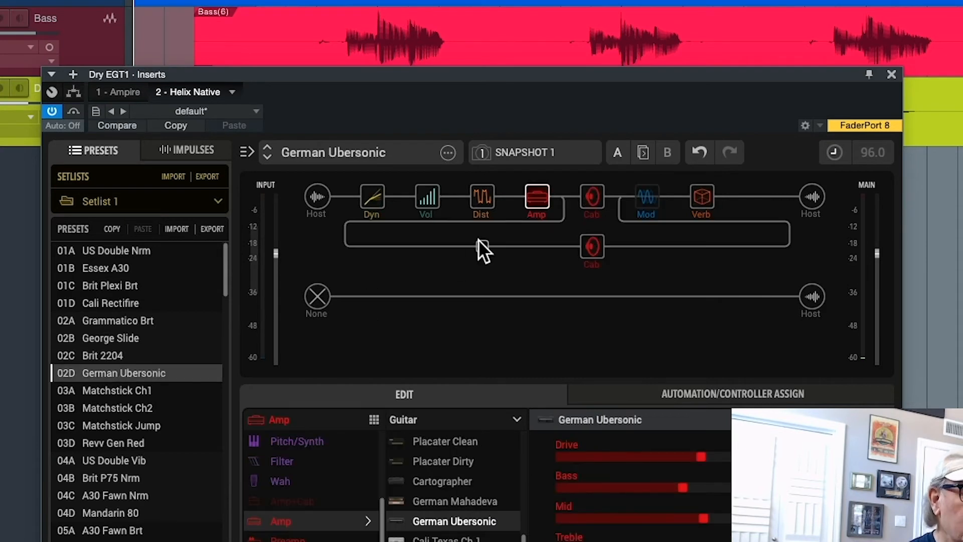
key(space)
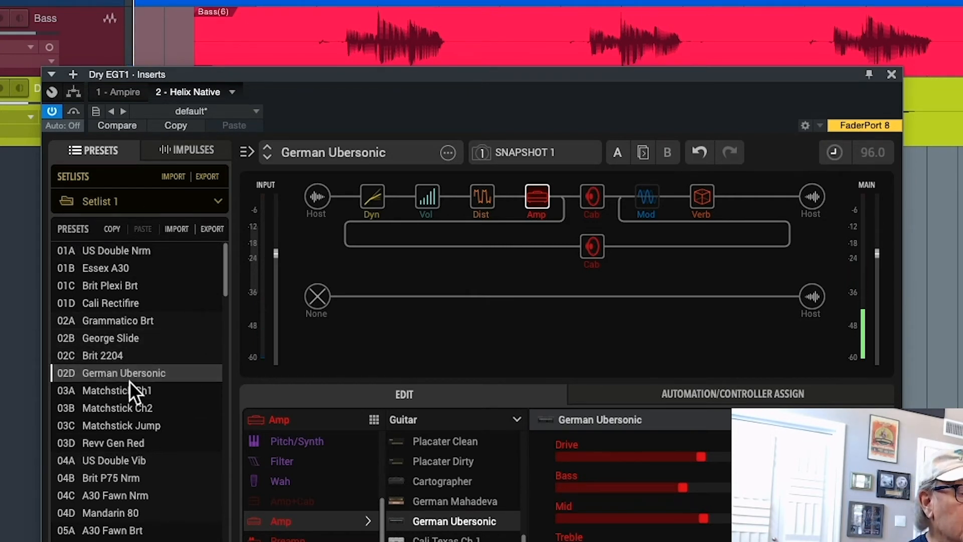
click(137, 266)
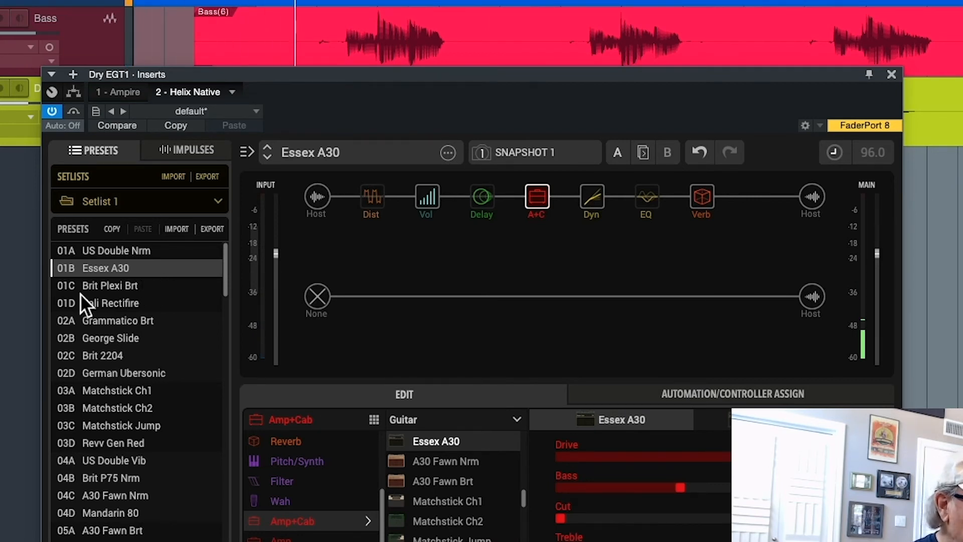
- Load and audition Helix Native's Brit Plexi Brt and Cali Rectifire presets, and load the Grammatico Brt preset
click(161, 286)
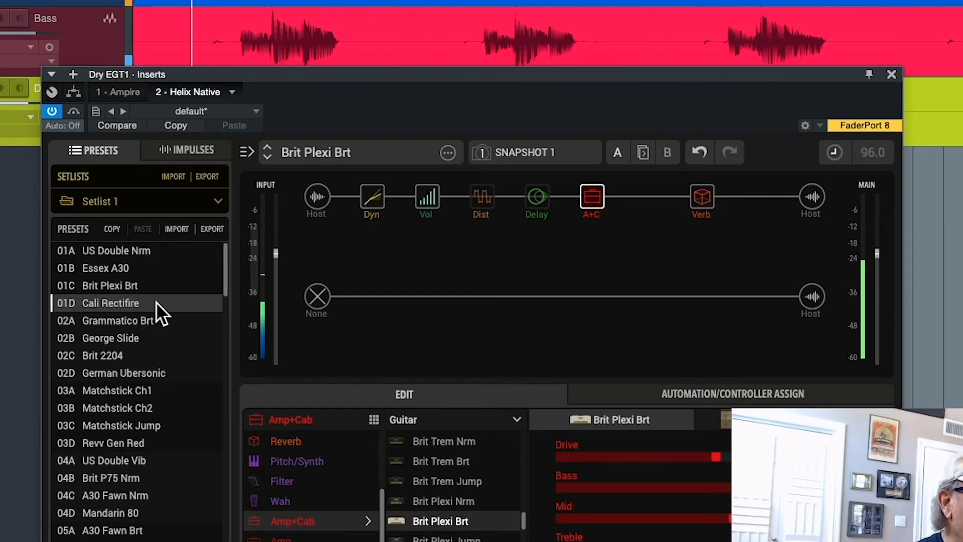
click(156, 302)
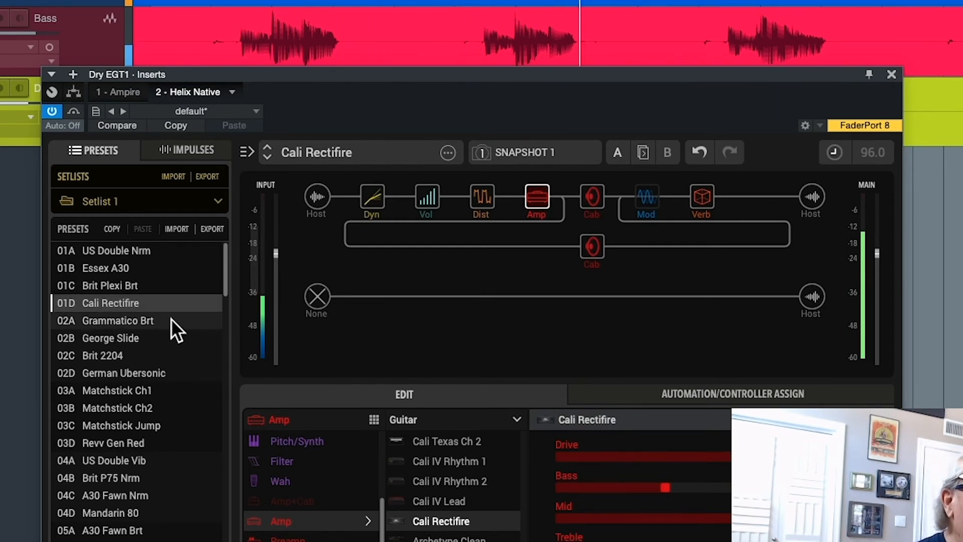
click(173, 320)
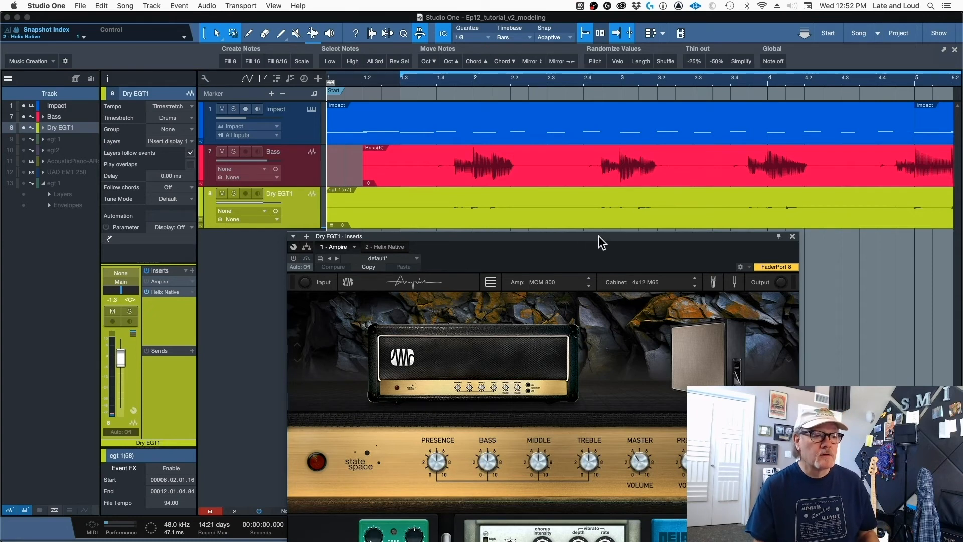
- Move Ampire's editor higher on Dry EGT1, and browse its amp models, including VC30 and None, ending on MCM 800
drag(599, 237, 658, 141)
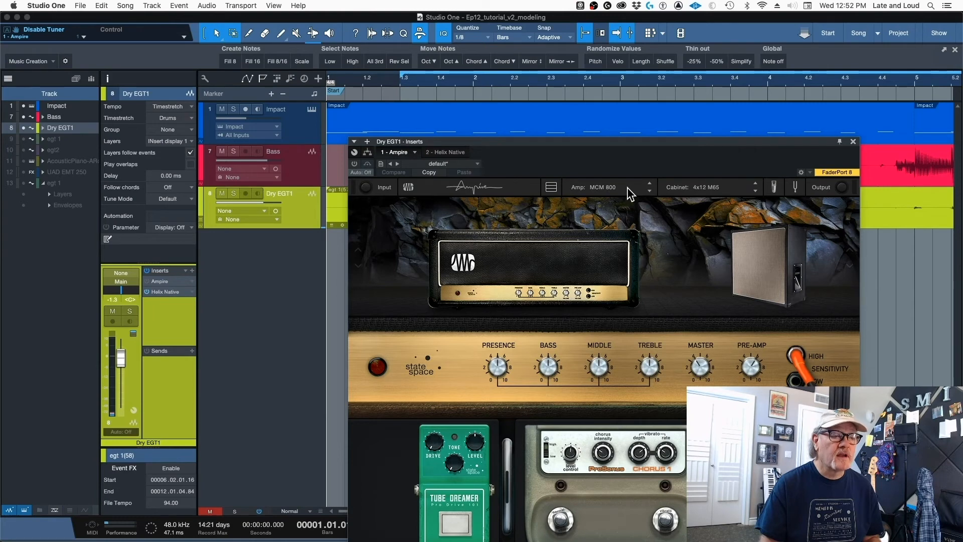
click(649, 191)
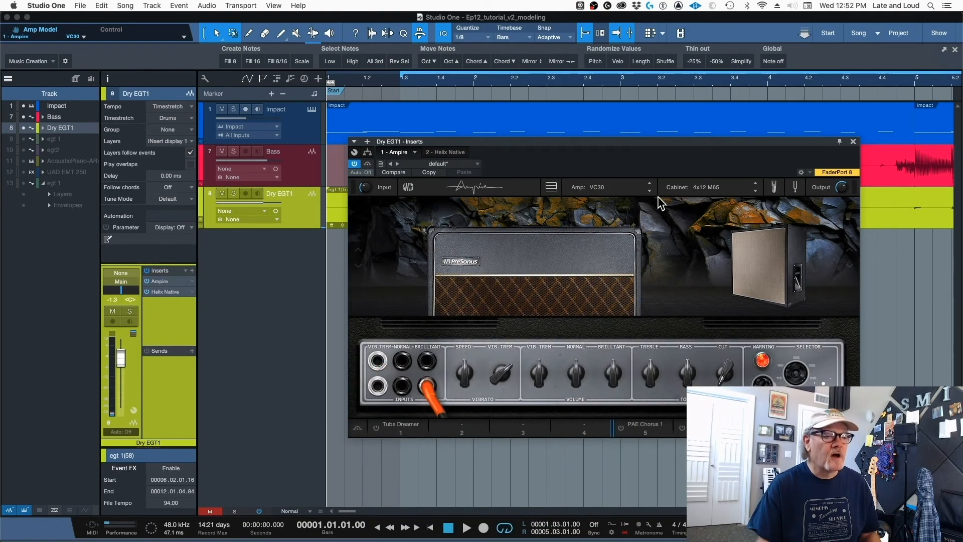
click(649, 191)
click(649, 190)
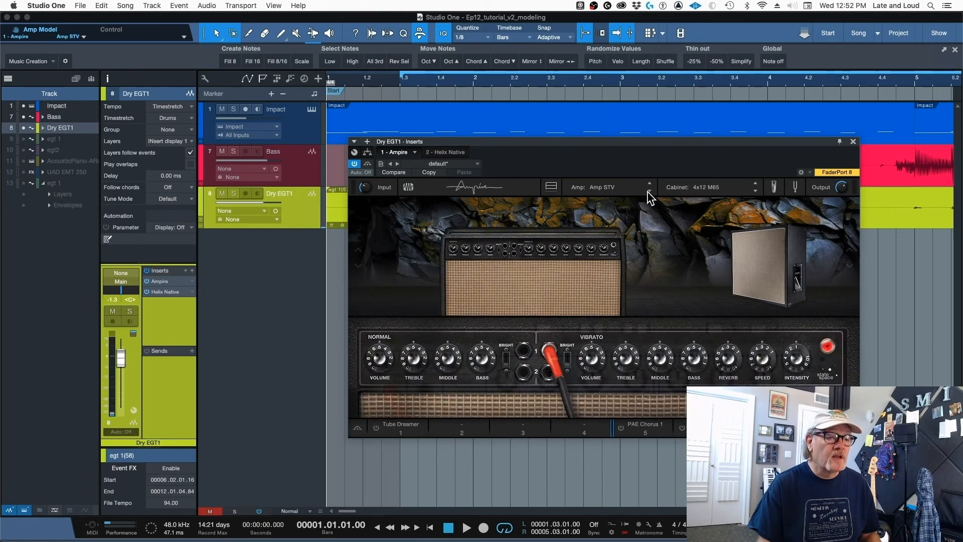
click(650, 191)
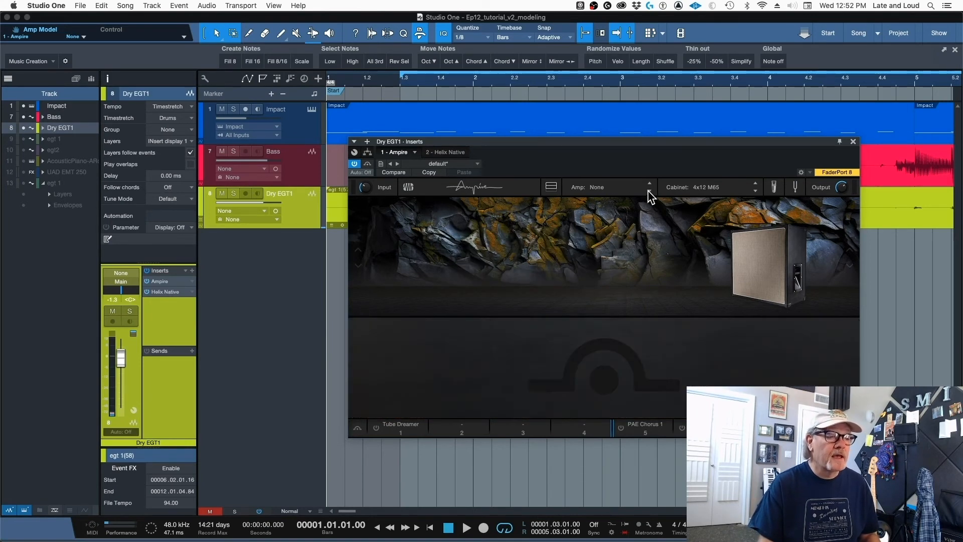
click(651, 187)
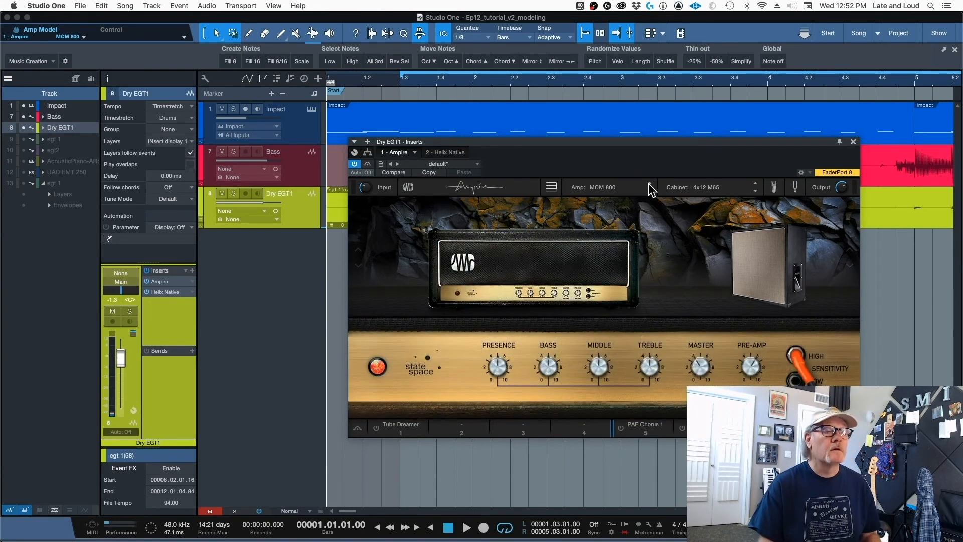
click(649, 185)
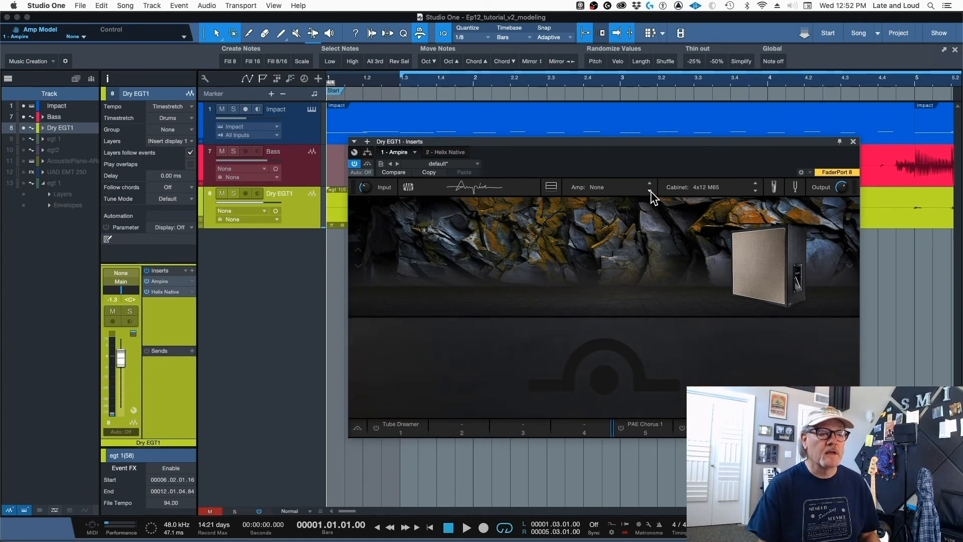
click(650, 191)
- Switch Ampire's cabinet to 4x12 MFB and on to 2x12 VC 30, show its microphone mix controls, and close the editor
click(755, 191)
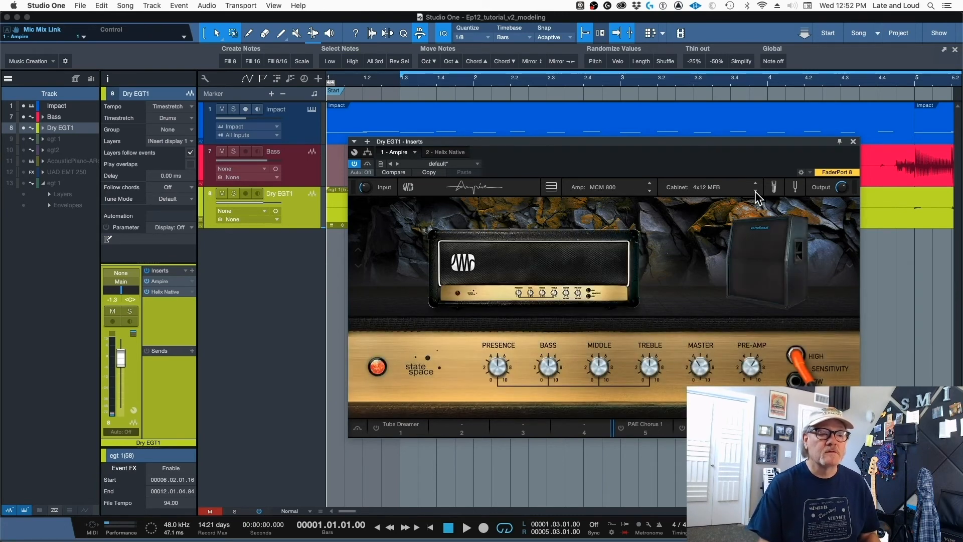
click(755, 192)
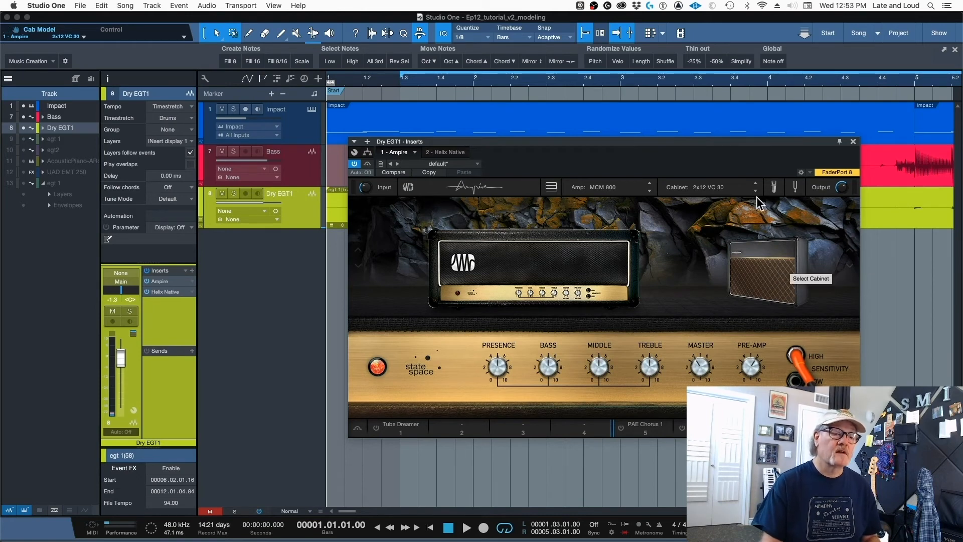
click(776, 188)
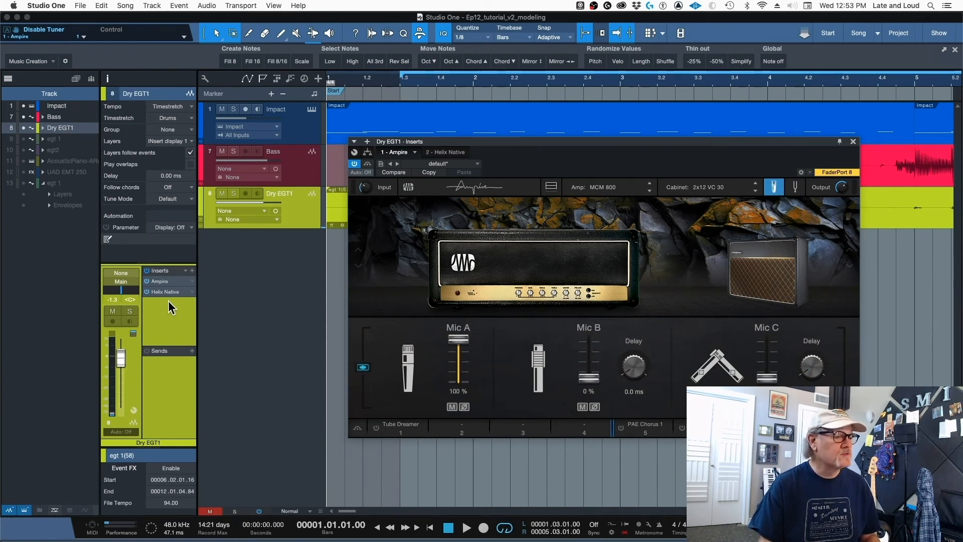
click(854, 142)
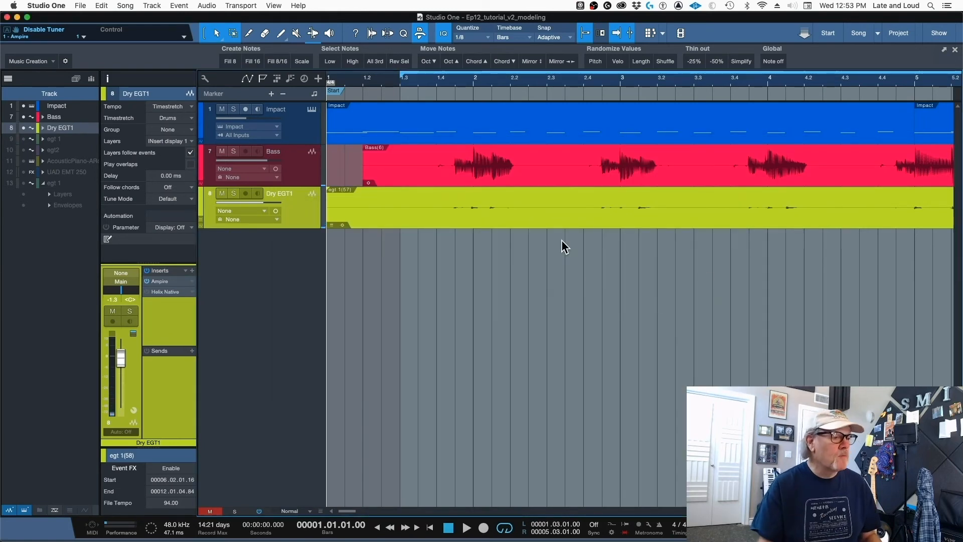
- Solo the Bass track and play it while showing its UAD UA 1176 Rev A and UAD Neve 1081(m) inserts, and stop playback
click(306, 180)
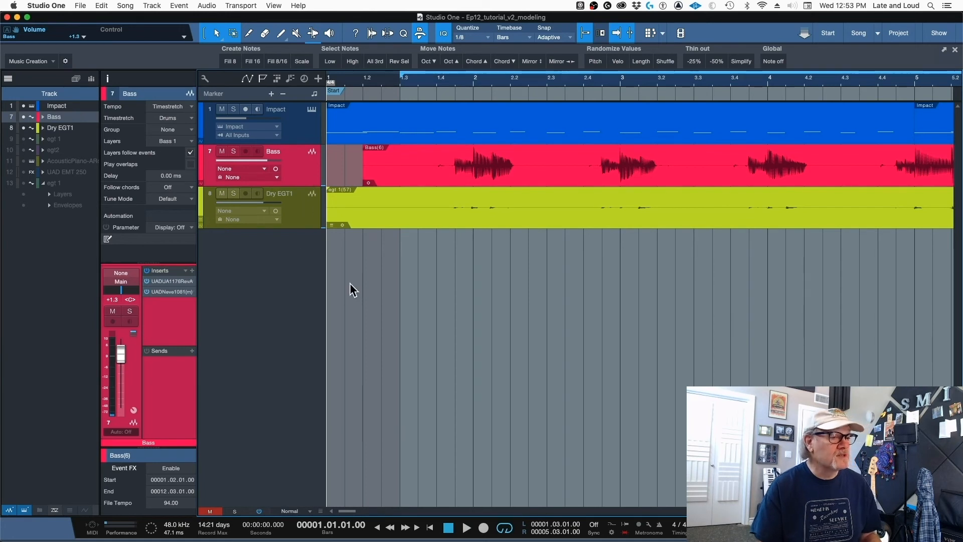
click(233, 151)
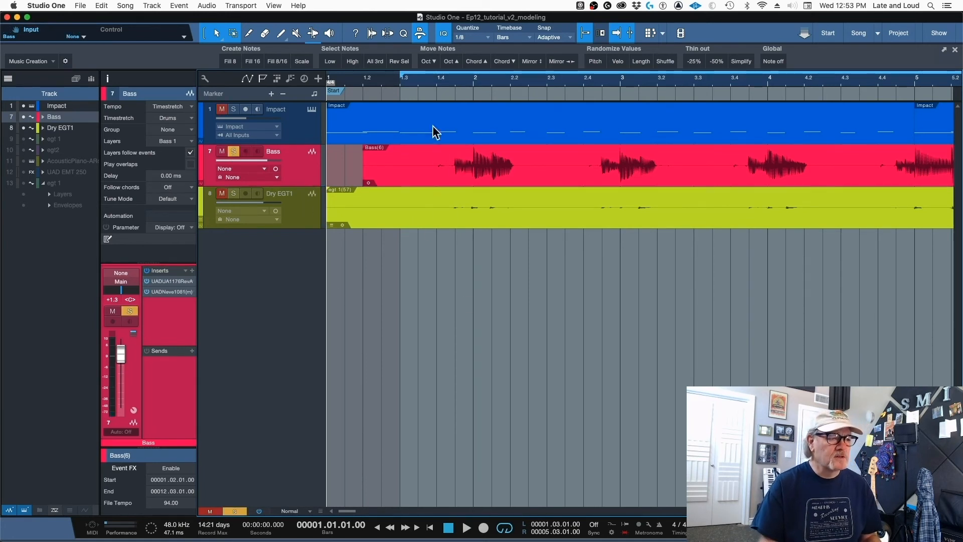
click(420, 82)
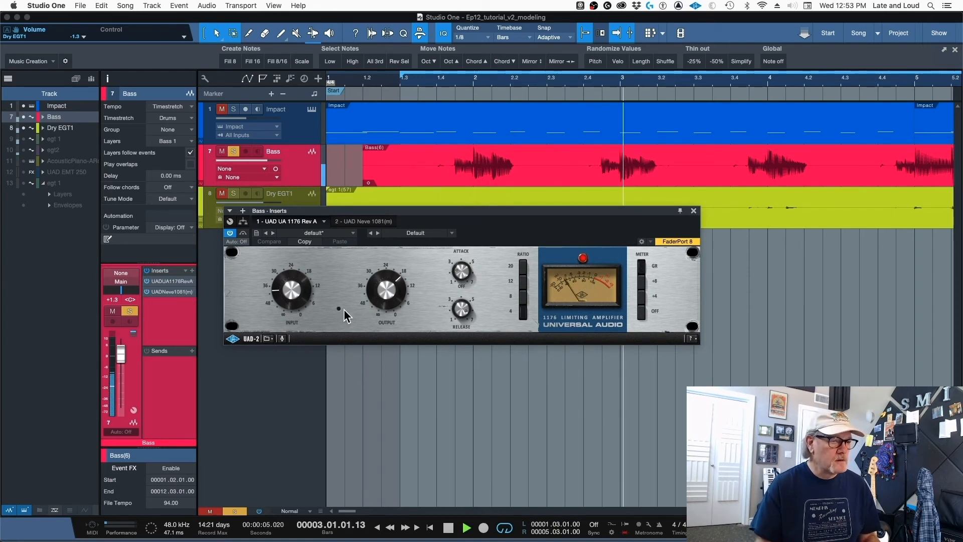
click(369, 222)
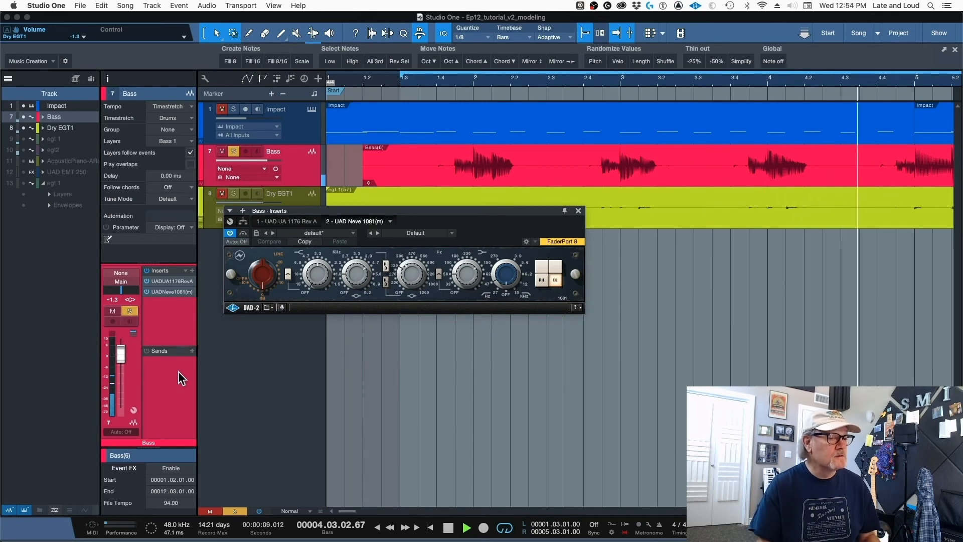
key(space)
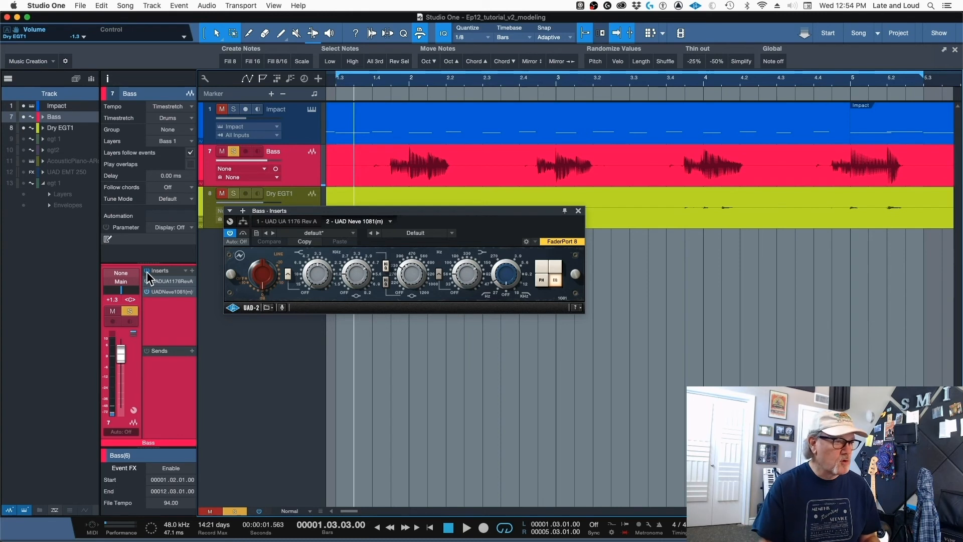
- Bypass the Bass track's two UAD inserts, and add Ampire as its third insert
click(147, 292)
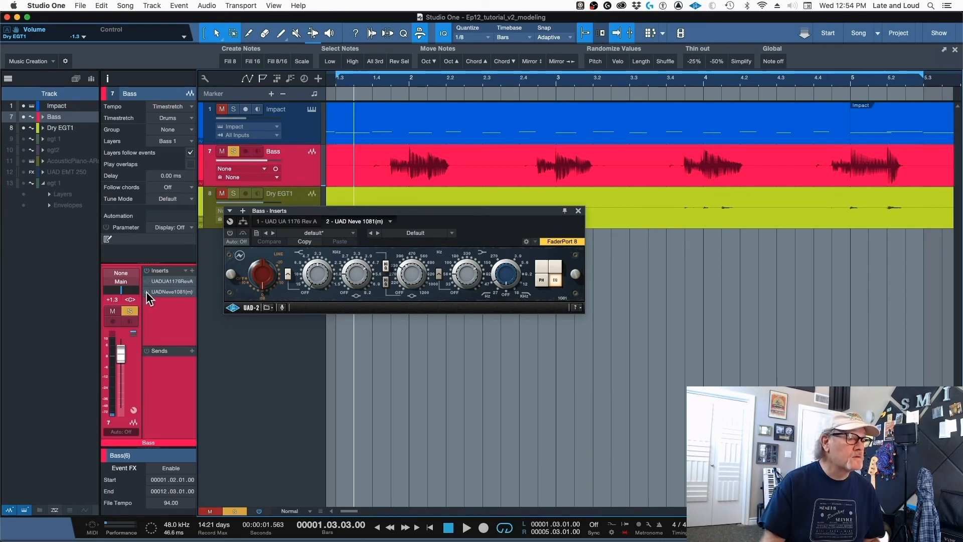
click(191, 271)
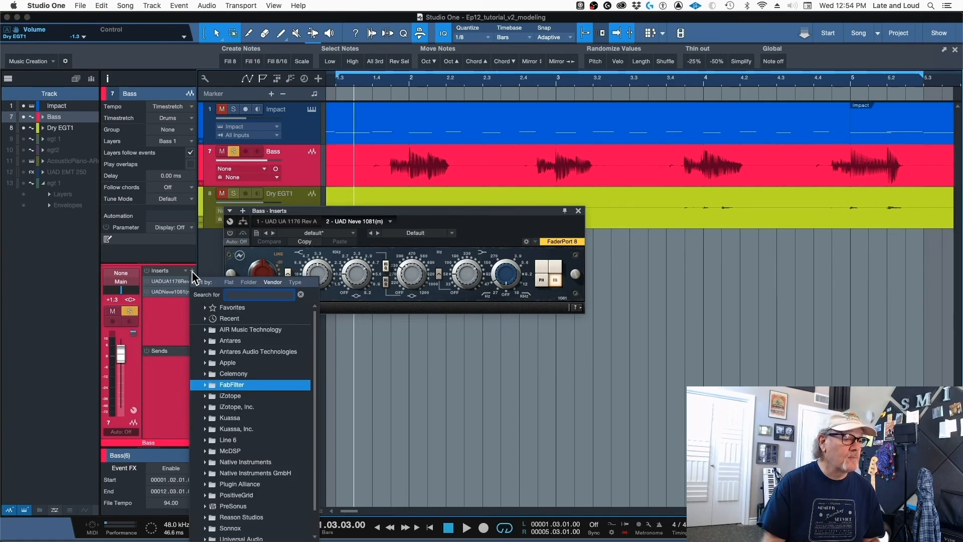
text(ampire)
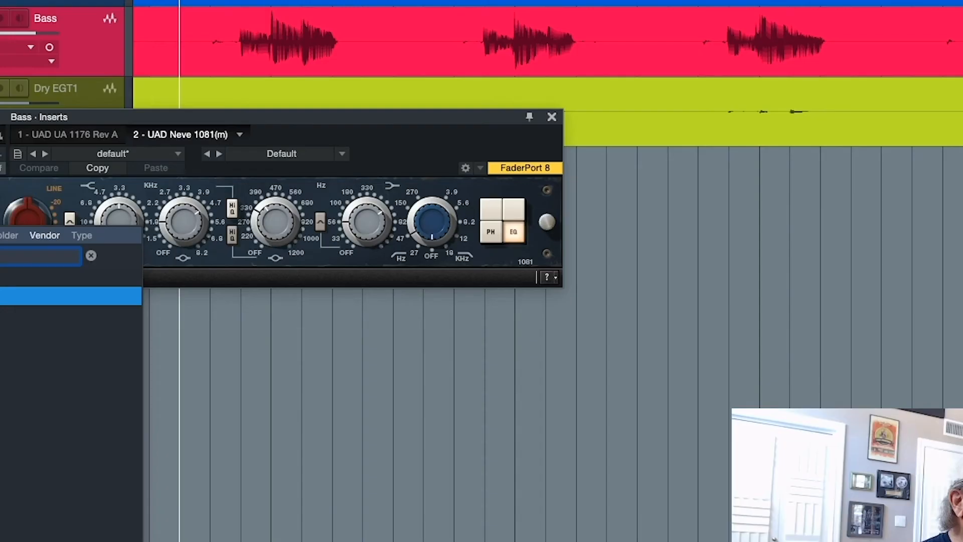
key(Return)
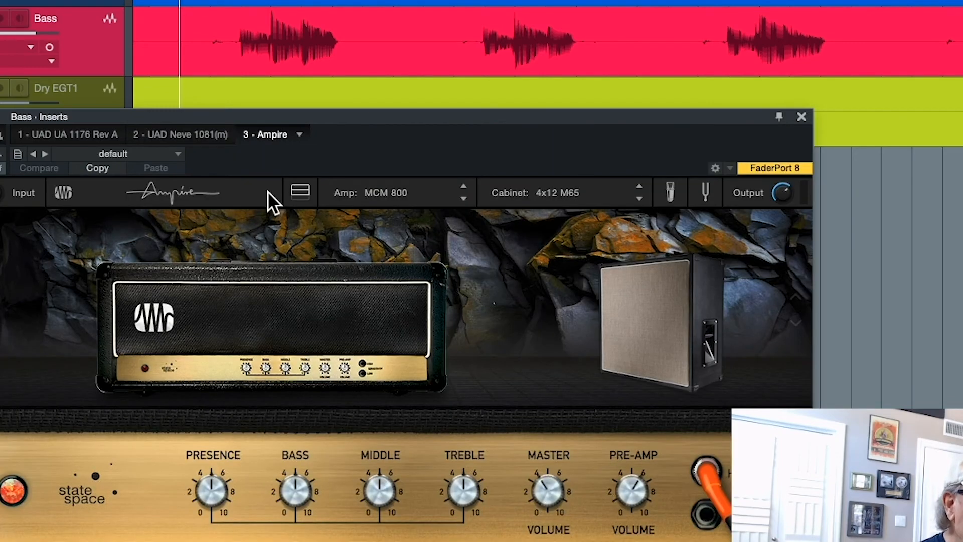
- Set the Bass track's Ampire to the Amp STV amp and the 8x10 STV cabinet
click(465, 197)
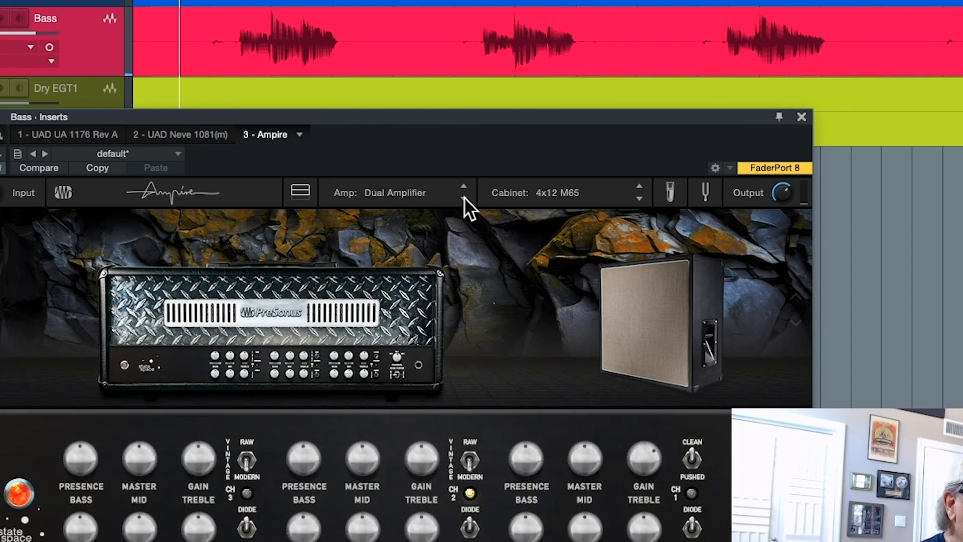
click(465, 196)
click(464, 197)
click(465, 196)
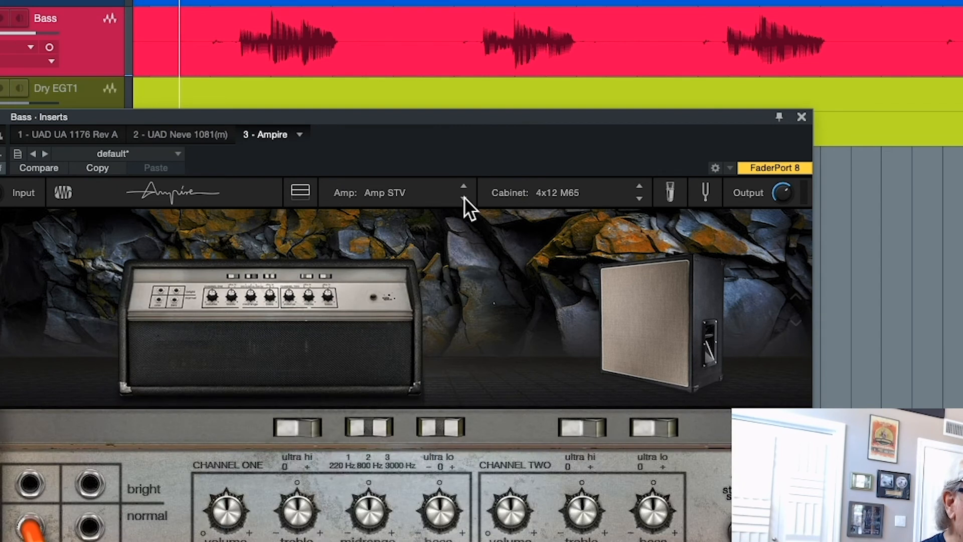
click(639, 199)
click(639, 198)
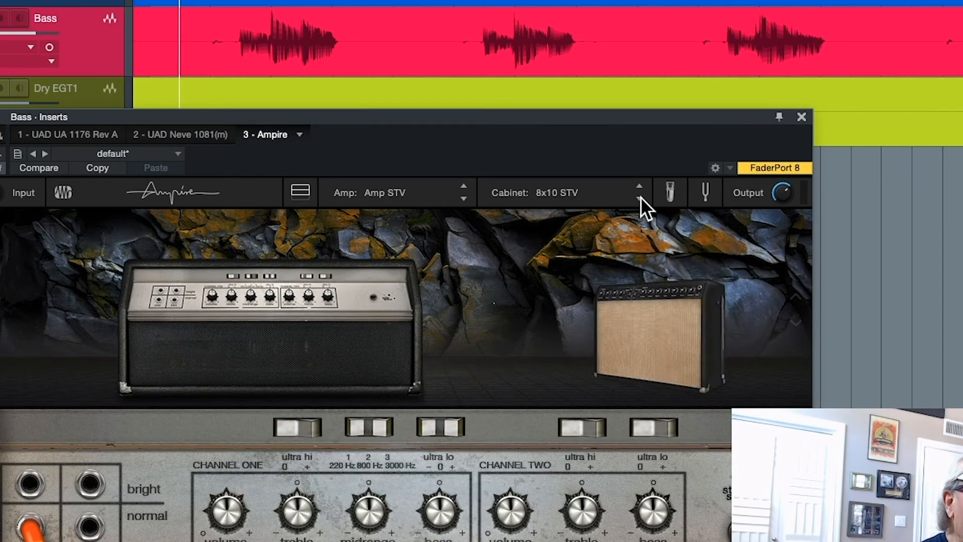
click(639, 198)
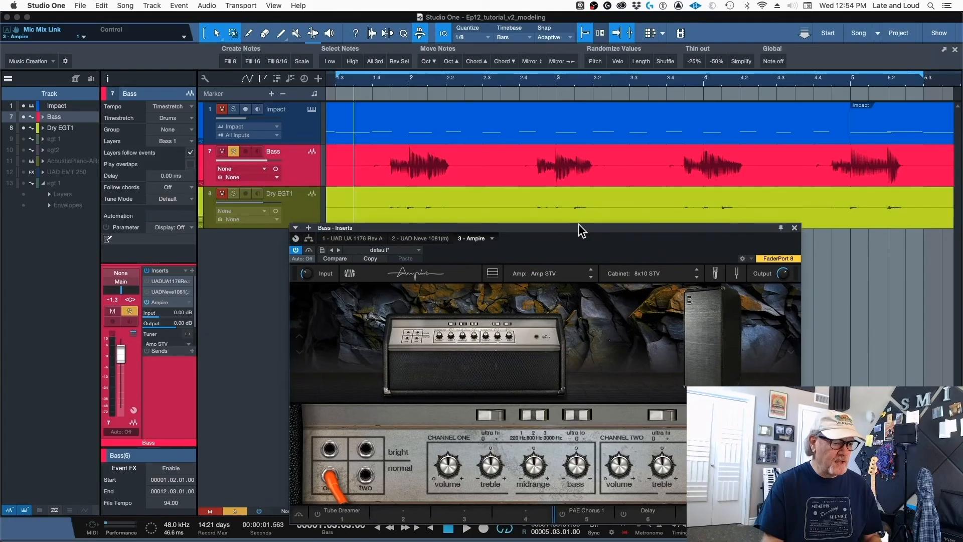
- Move the Bass Ampire editor slightly lower, and play the soloed Bass while toggling Ampire's bypass for comparison
drag(579, 224, 583, 235)
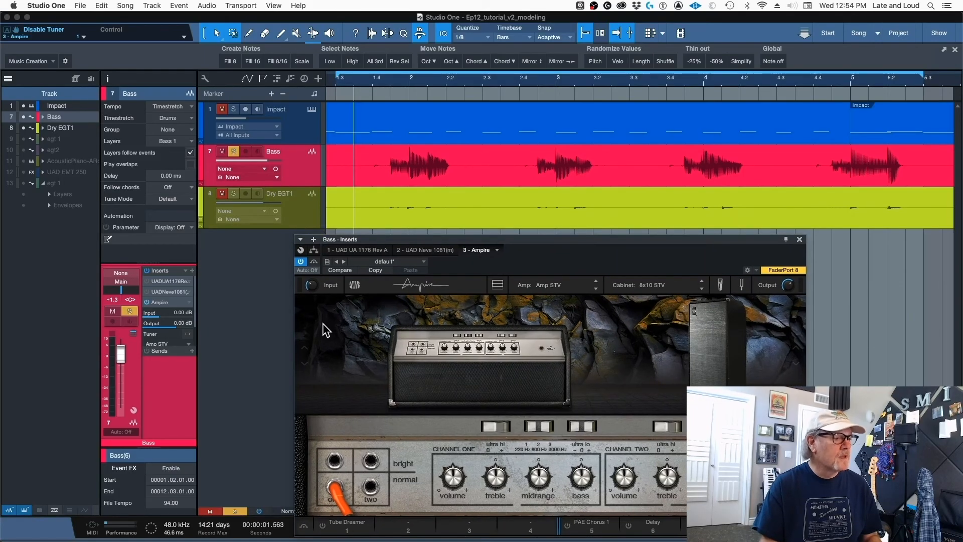
key(space)
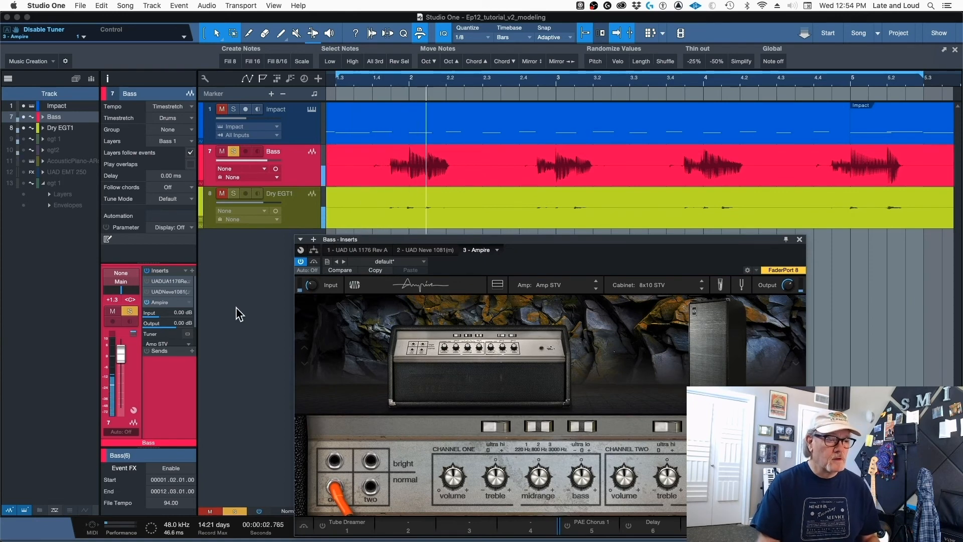
click(301, 263)
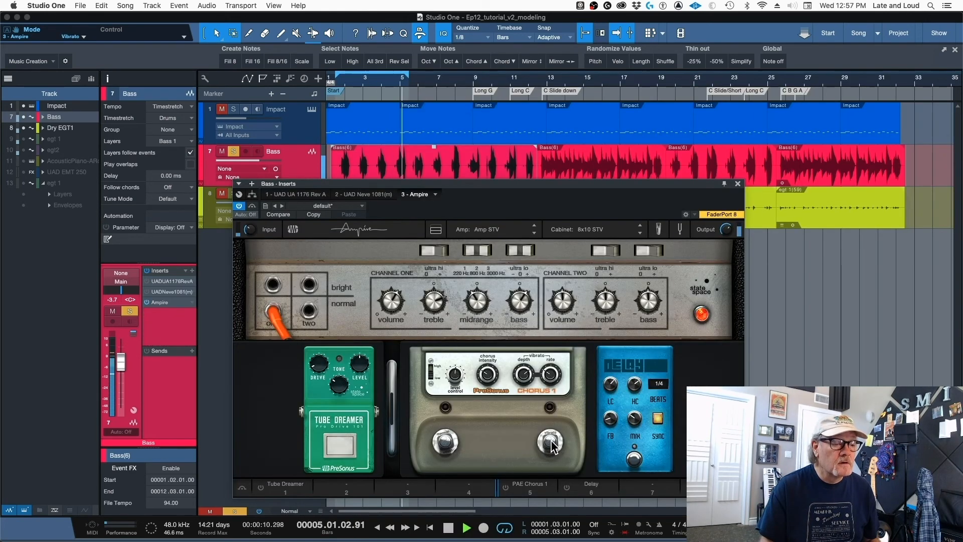
- Move the Bass Ampire editor aside, take the Bass track out of solo to hear it in the mix, and stop playback
drag(301, 187, 371, 194)
click(233, 152)
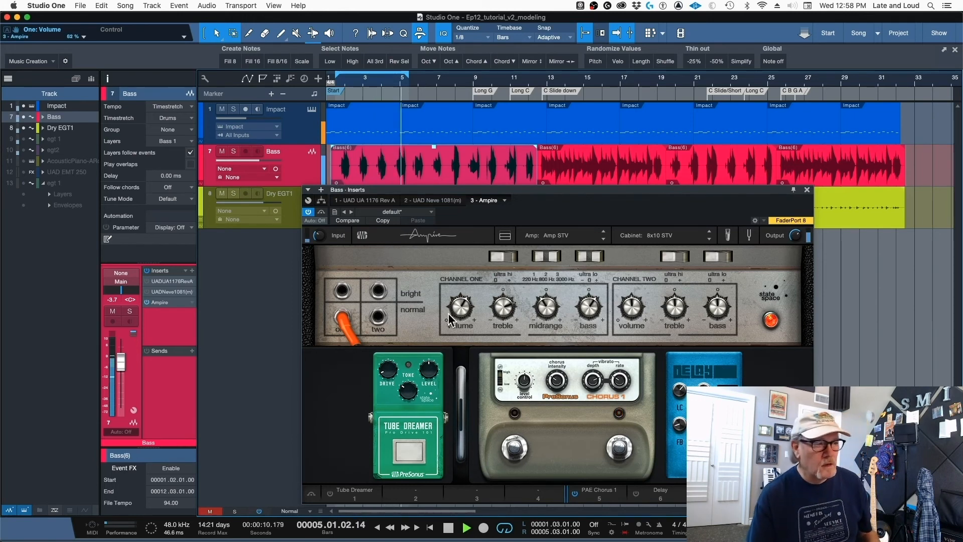
key(space)
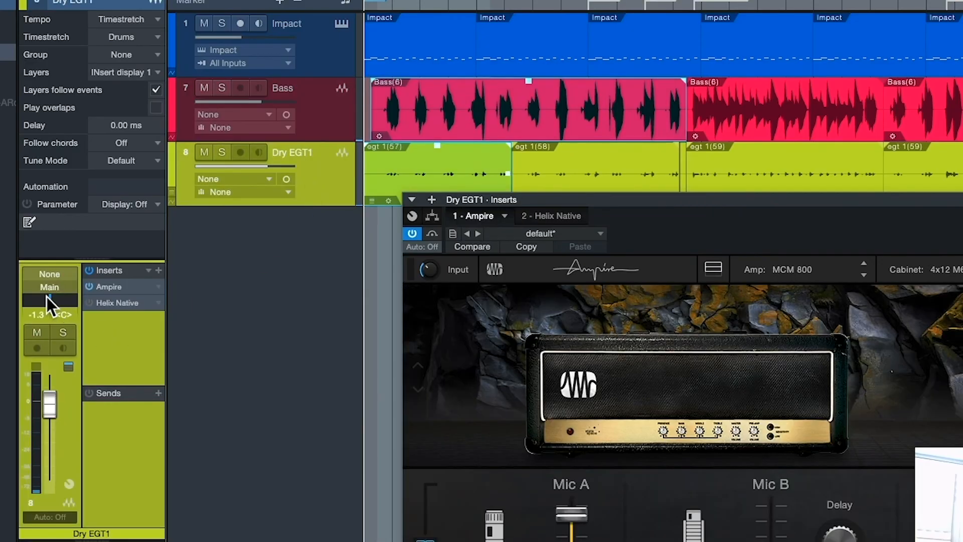
- Pan Dry EGT1 to R85, and add UAD Precision Delay Mod(m) from the effects browser as its send effect
drag(47, 296, 71, 302)
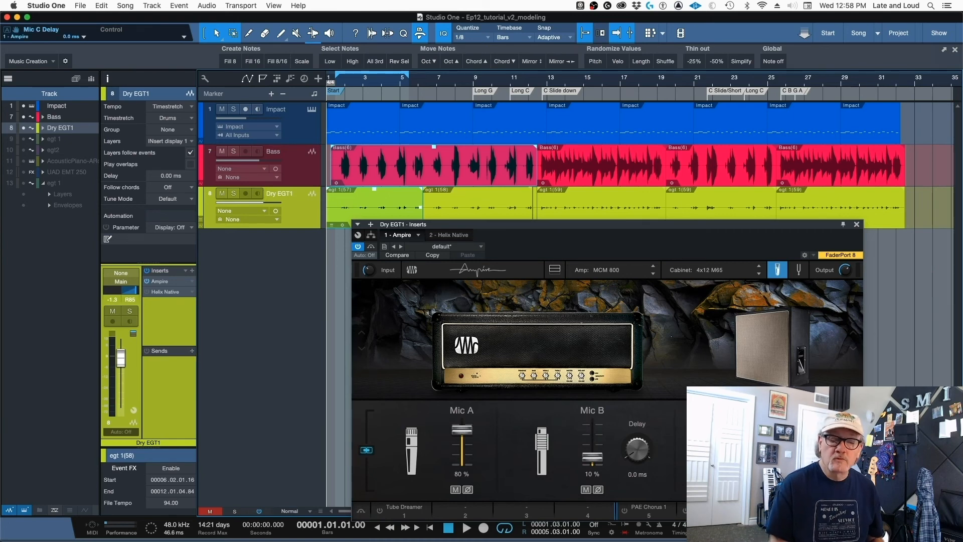
click(947, 528)
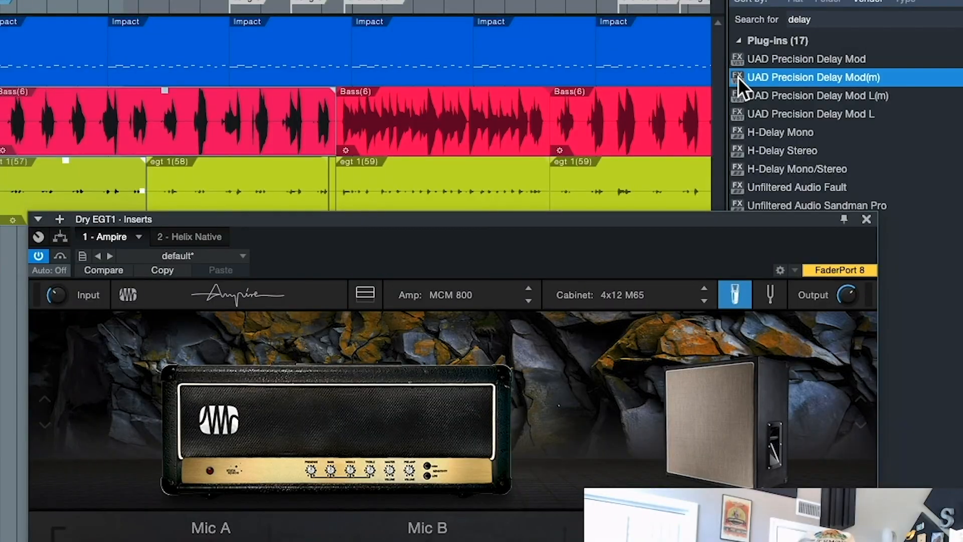
drag(739, 77, 122, 468)
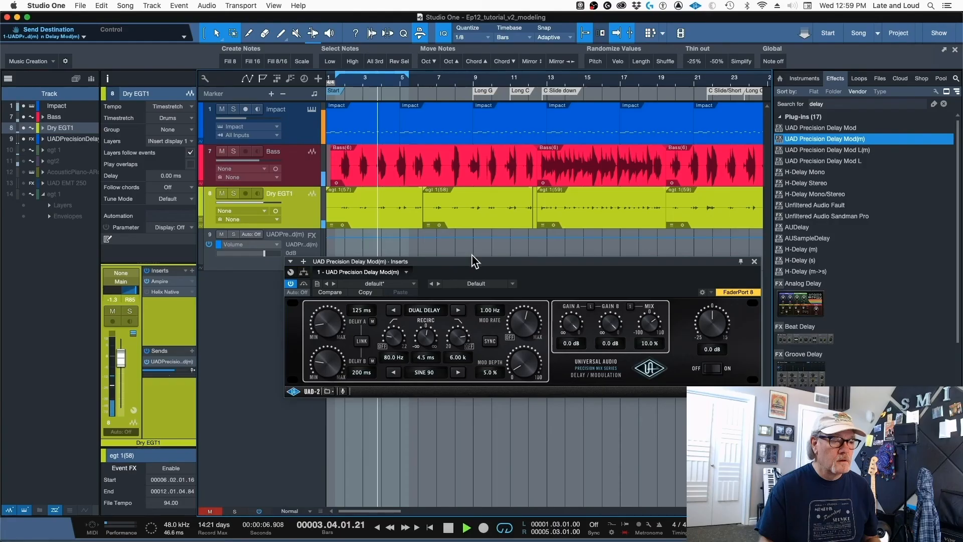